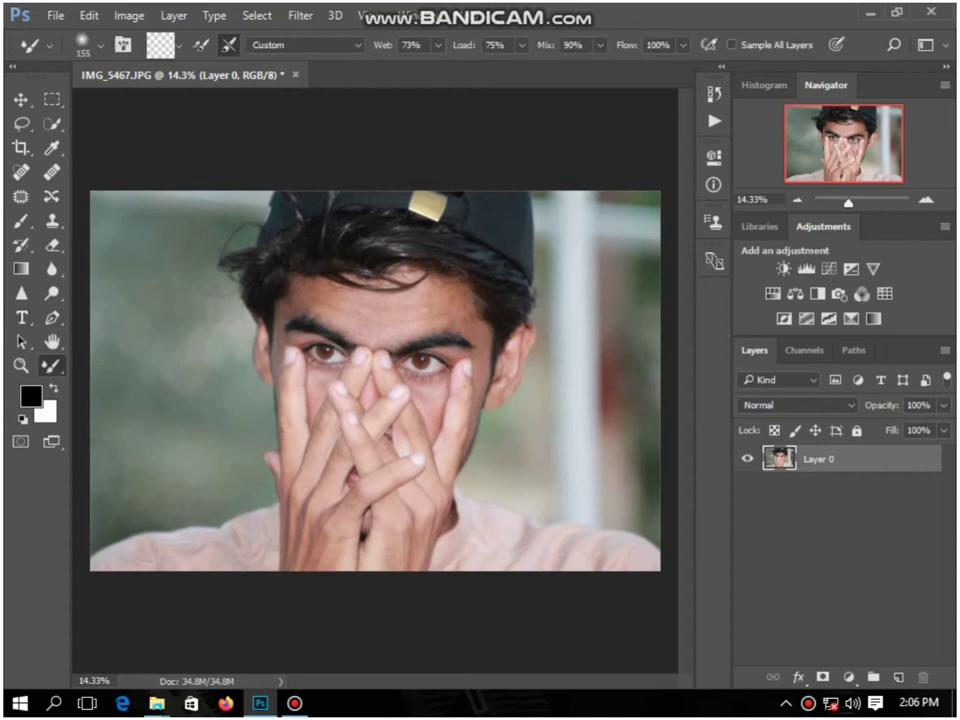
Step: Duplicate Layer 0 and undo the extra blank layer added above the copy
{"action": "left_click", "coordinate": [438, 45]}
{"action": "key", "text": "ctrl+j"}
{"action": "key", "text": "ctrl+shift+alt+n"}
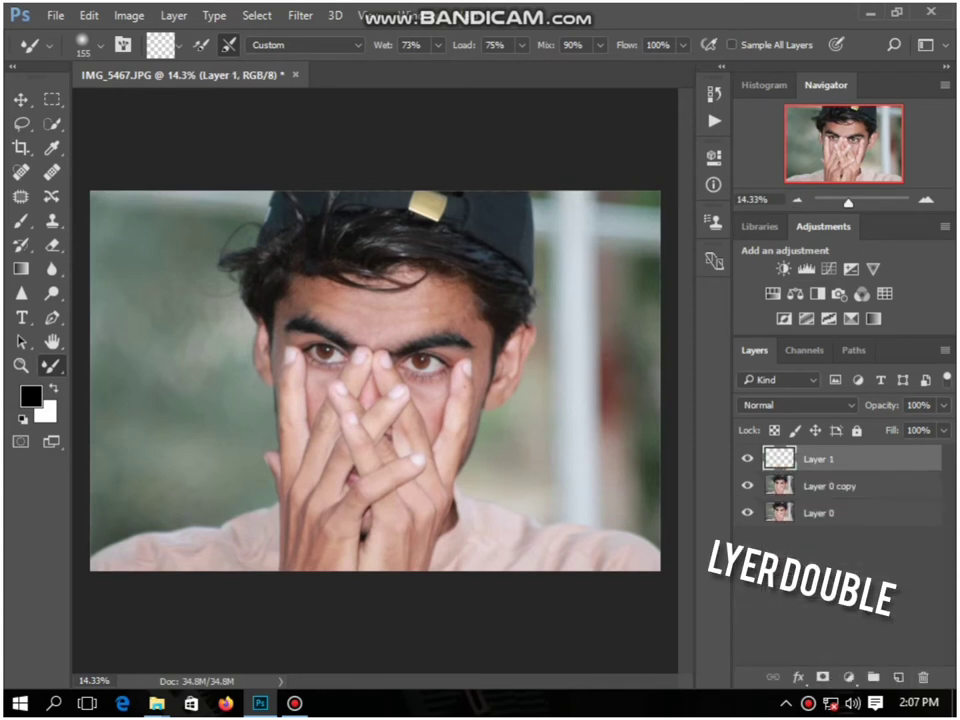
{"action": "key", "text": "ctrl+z"}
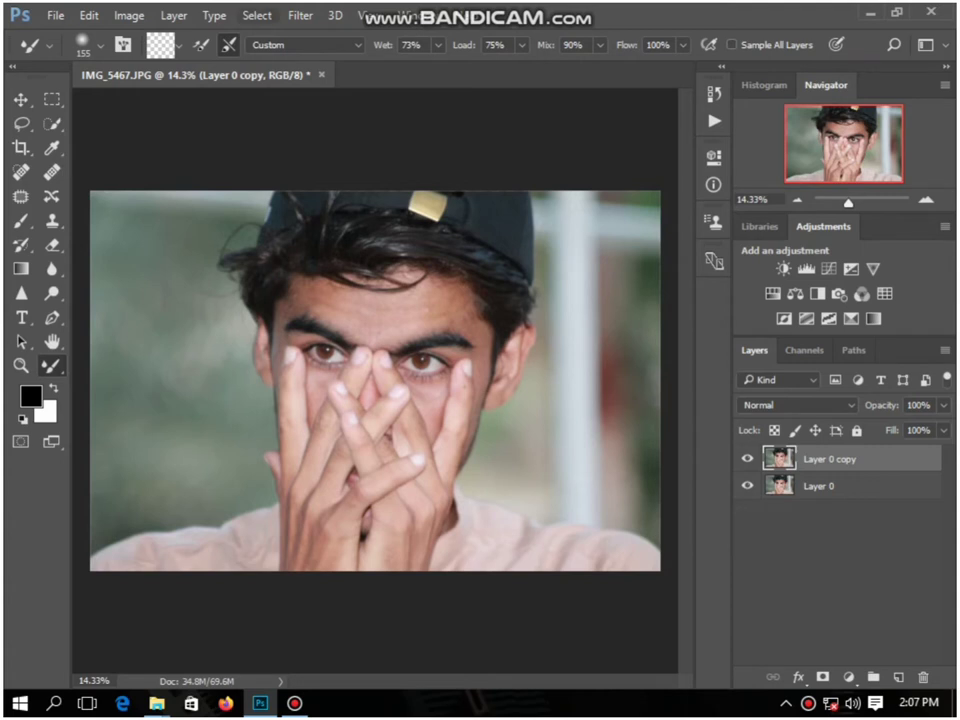
Step: Start the Camera Raw filter on the layer copy and slightly raise the Blacks and Shadows
{"action": "left_click", "coordinate": [300, 15]}
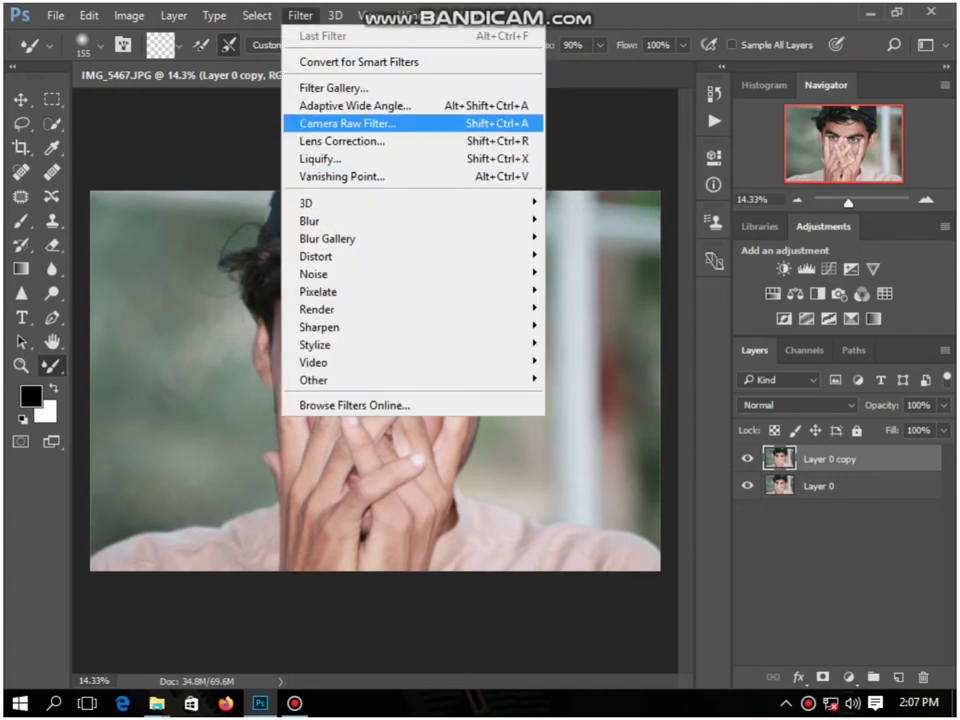
{"action": "left_click", "coordinate": [348, 123]}
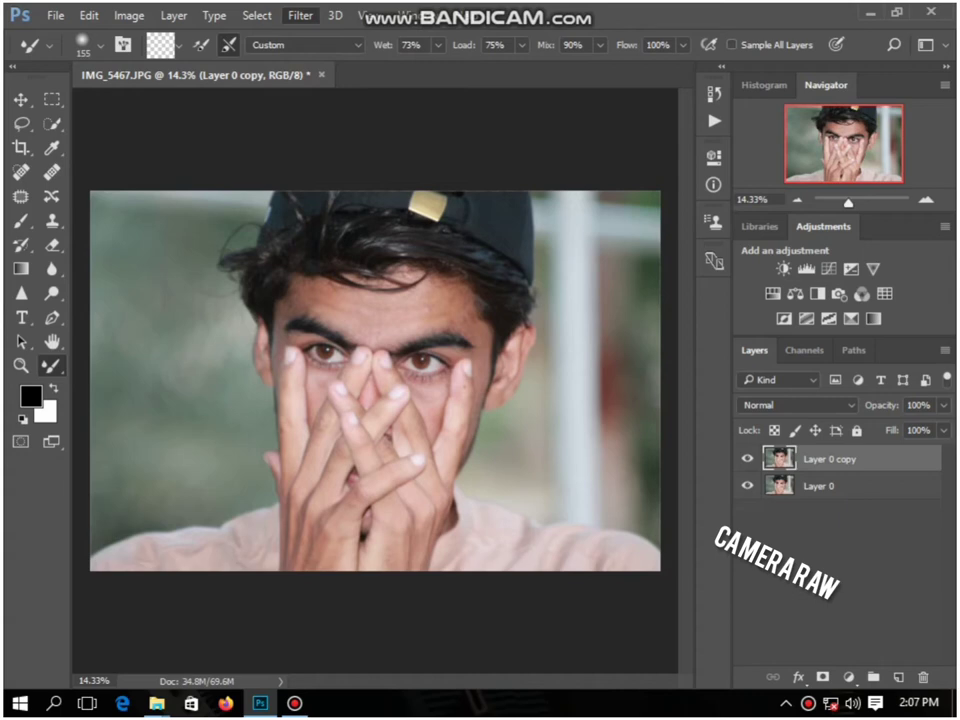
{"action": "key", "text": "ctrl+plus"}
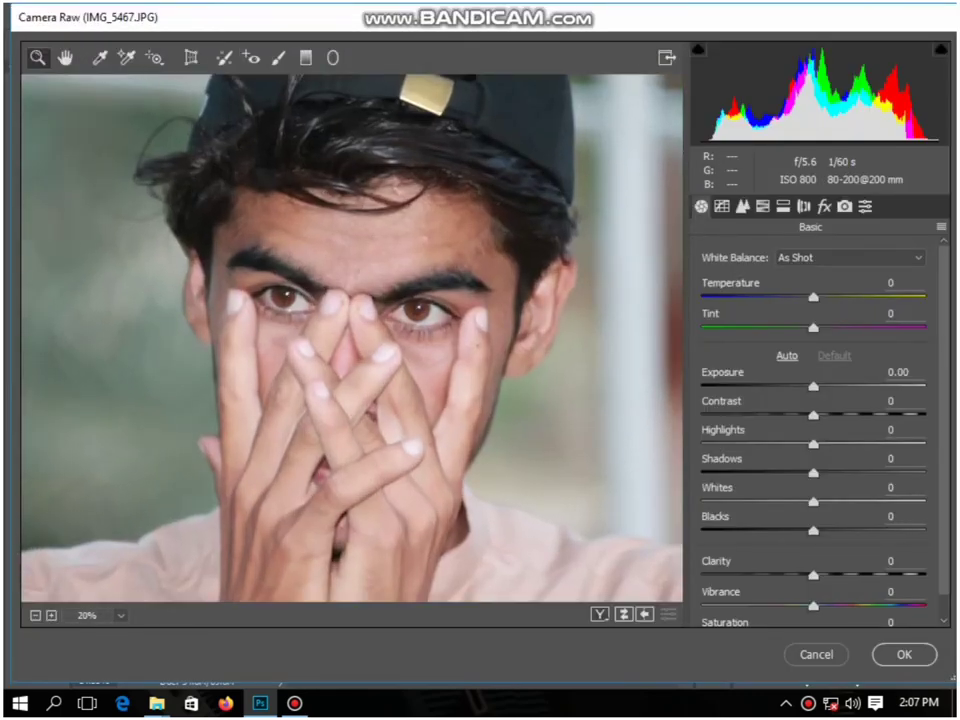
{"action": "left_click_drag", "start_coordinate": [813, 531], "coordinate": [827, 531]}
{"action": "left_click_drag", "start_coordinate": [813, 473], "coordinate": [831, 473]}
Step: Set the Oranges luminance to +5 in the Camera Raw HSL adjustments
{"action": "left_click", "coordinate": [763, 206]}
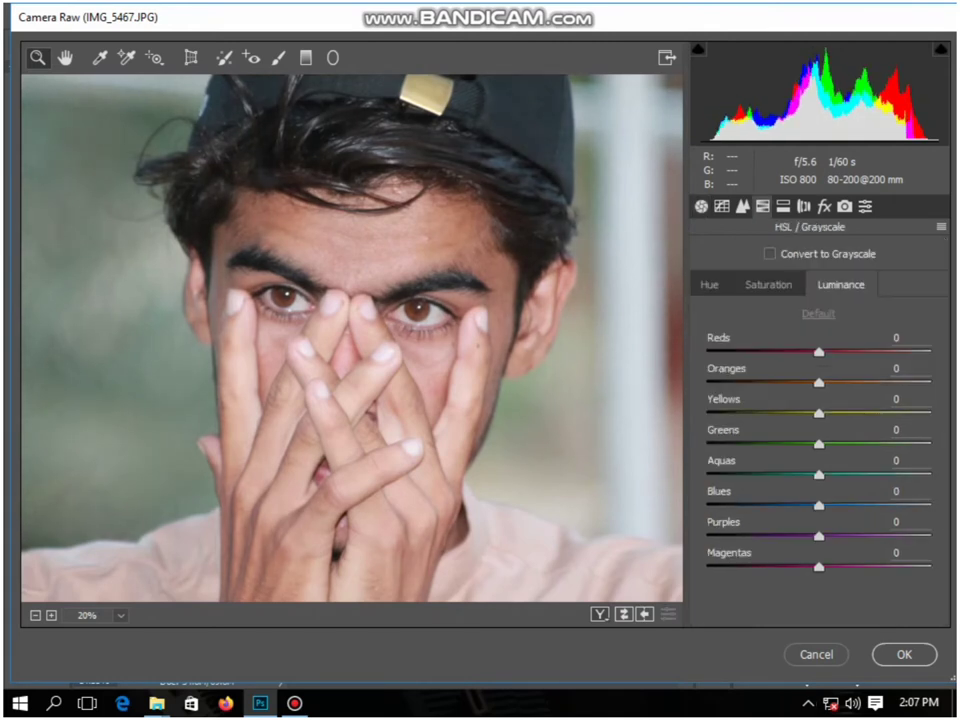
{"action": "left_click", "coordinate": [768, 285]}
{"action": "mouse_move", "coordinate": [819, 383]}
{"action": "left_mouse_down"}
{"action": "mouse_move", "coordinate": [798, 383]}
{"action": "mouse_move", "coordinate": [824, 383]}
{"action": "left_mouse_up"}
{"action": "left_click", "coordinate": [841, 285]}
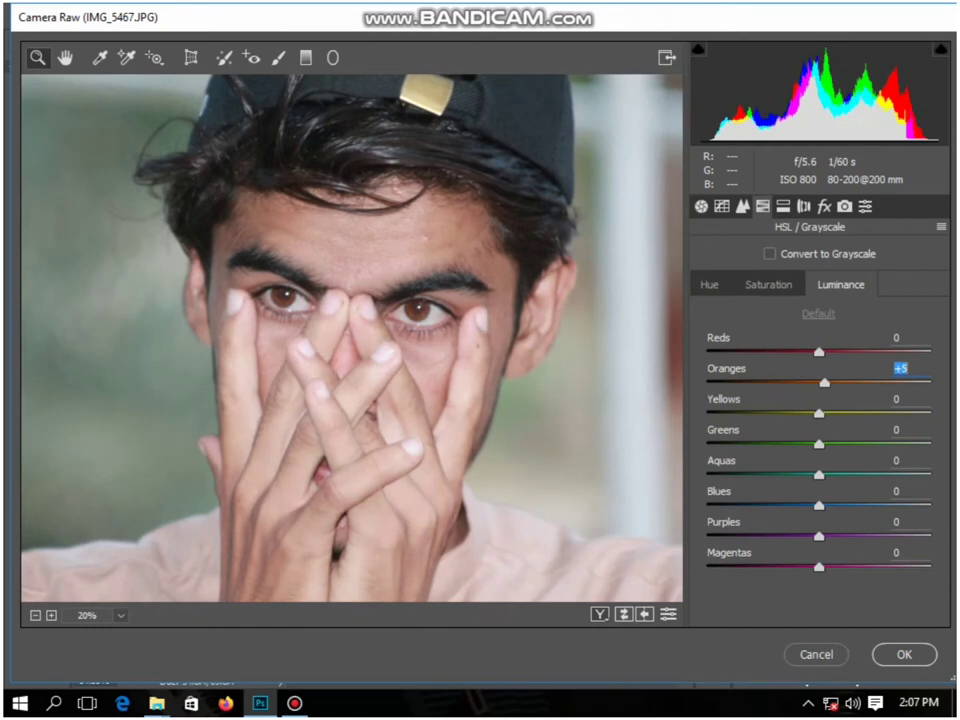
Step: Set Darks to +8 in the parametric tone curve and apply the Camera Raw filter
{"action": "key", "text": "ctrl+alt+2"}
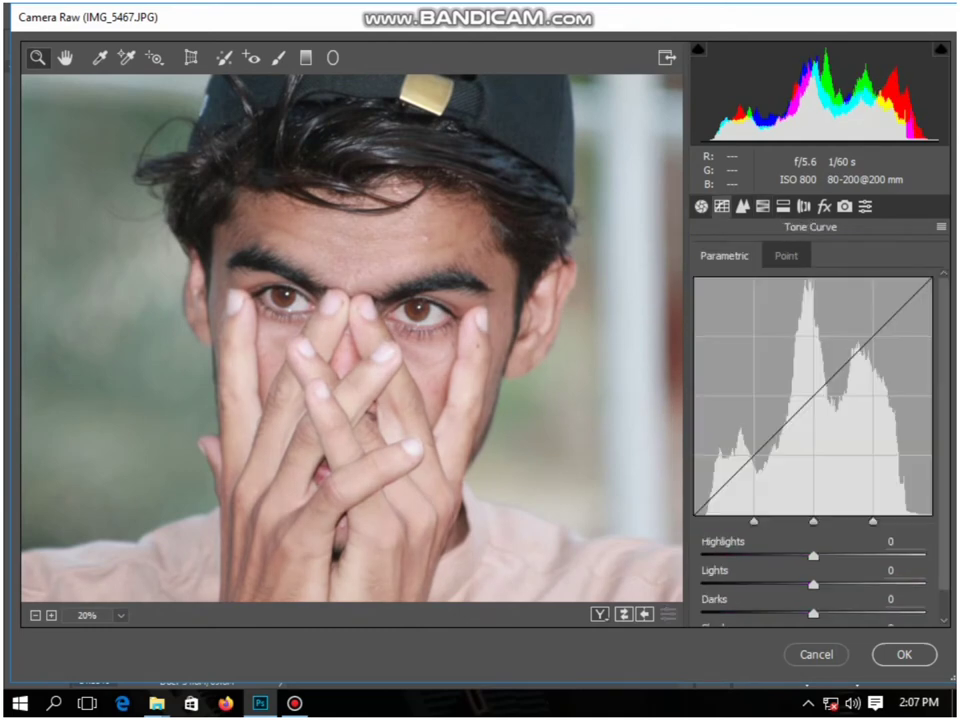
{"action": "scroll", "coordinate": [814, 450], "scroll_direction": "down", "scroll_amount": 2}
{"action": "left_click_drag", "start_coordinate": [813, 583], "coordinate": [822, 583]}
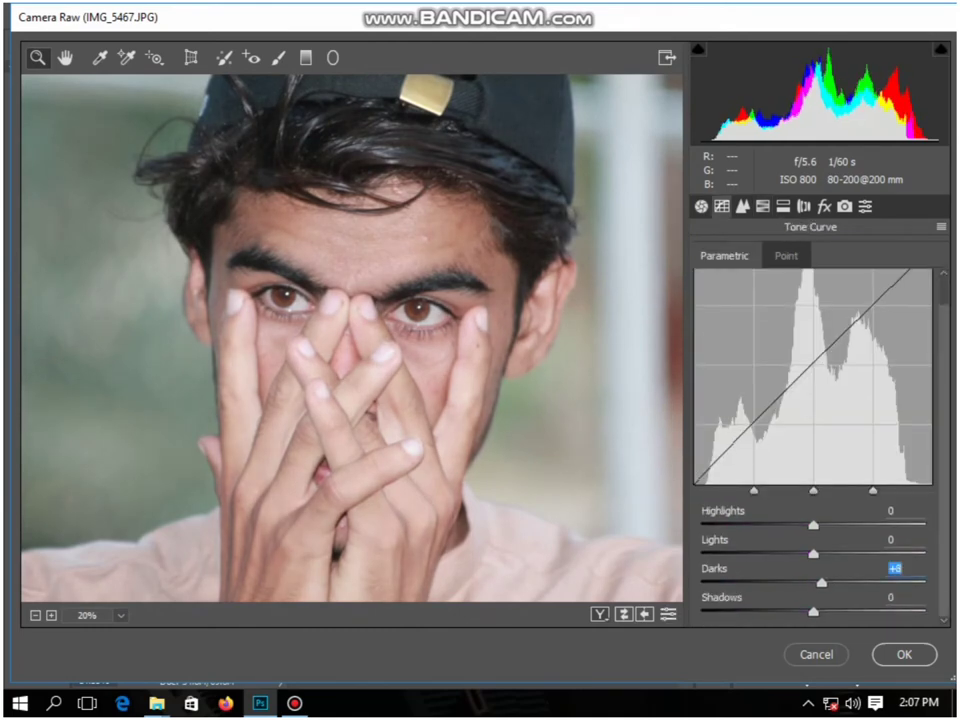
{"action": "left_click", "coordinate": [904, 655]}
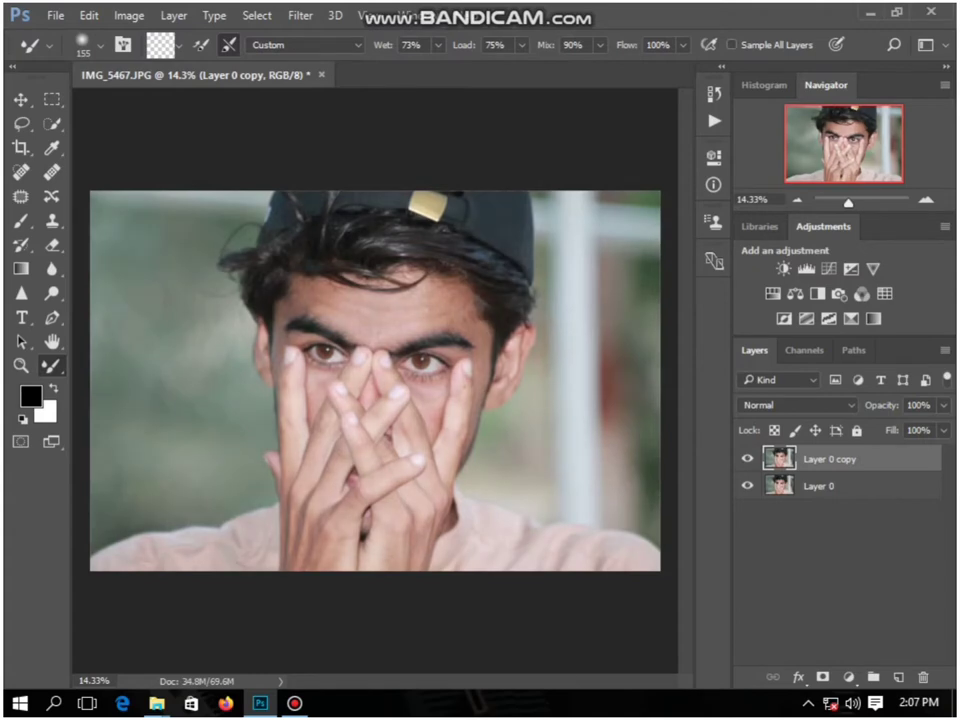
Step: Merge the filtered copy into Layer 0 and duplicate the merged layer
{"action": "right_click", "coordinate": [833, 460]}
{"action": "left_click", "coordinate": [490, 641]}
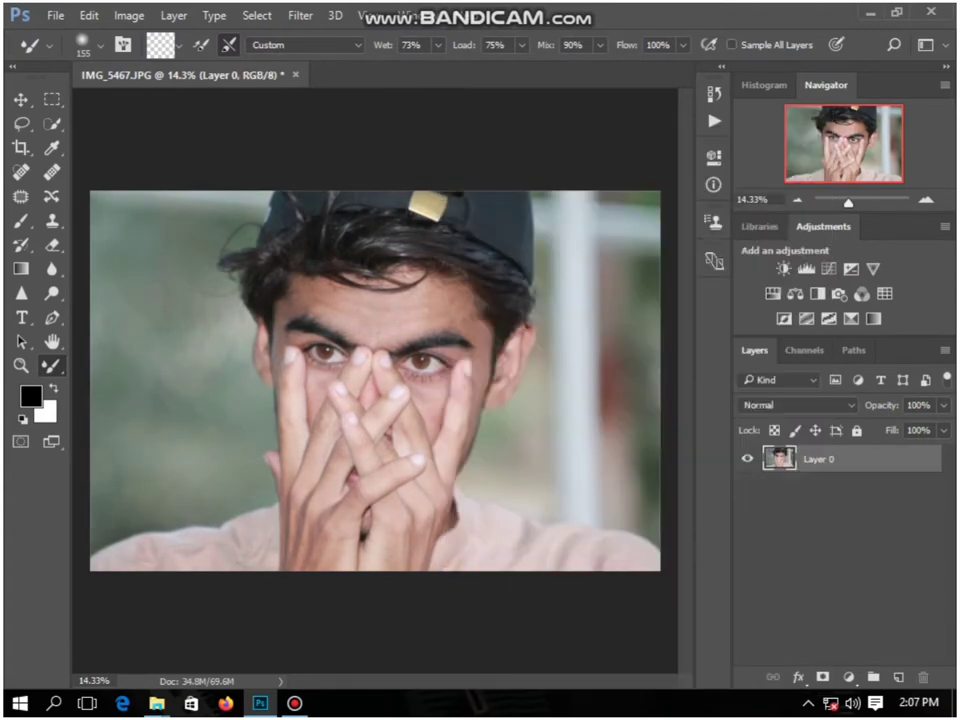
{"action": "left_click_drag", "start_coordinate": [833, 460], "coordinate": [833, 494]}
{"action": "left_click", "coordinate": [833, 520]}
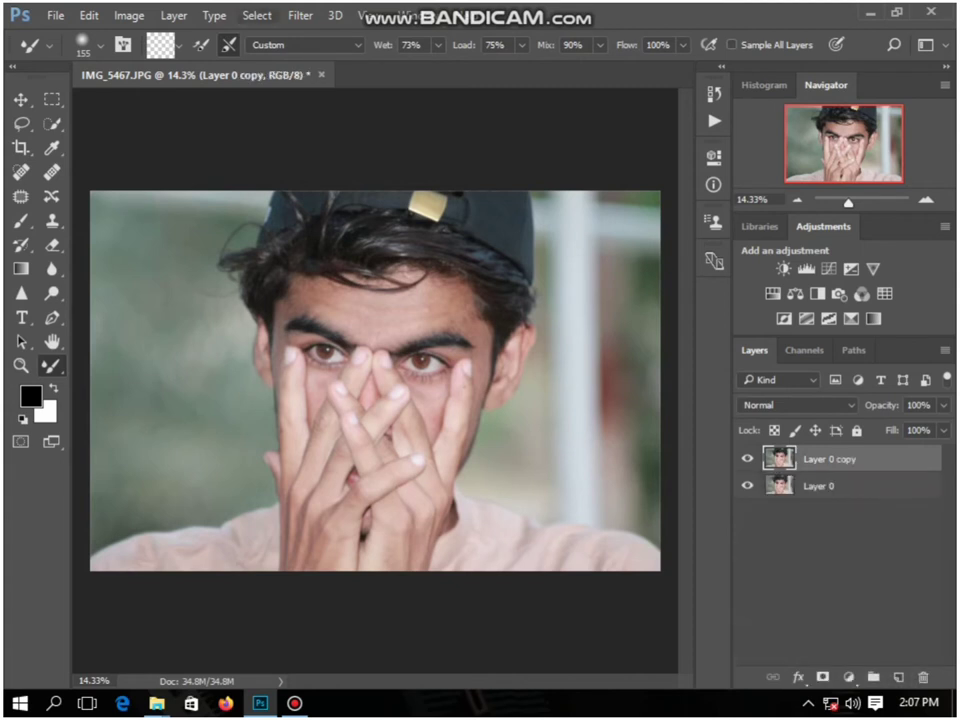
Step: Apply a High Pass filter with a radius of 2.7 pixels to the layer copy
{"action": "left_click", "coordinate": [300, 16]}
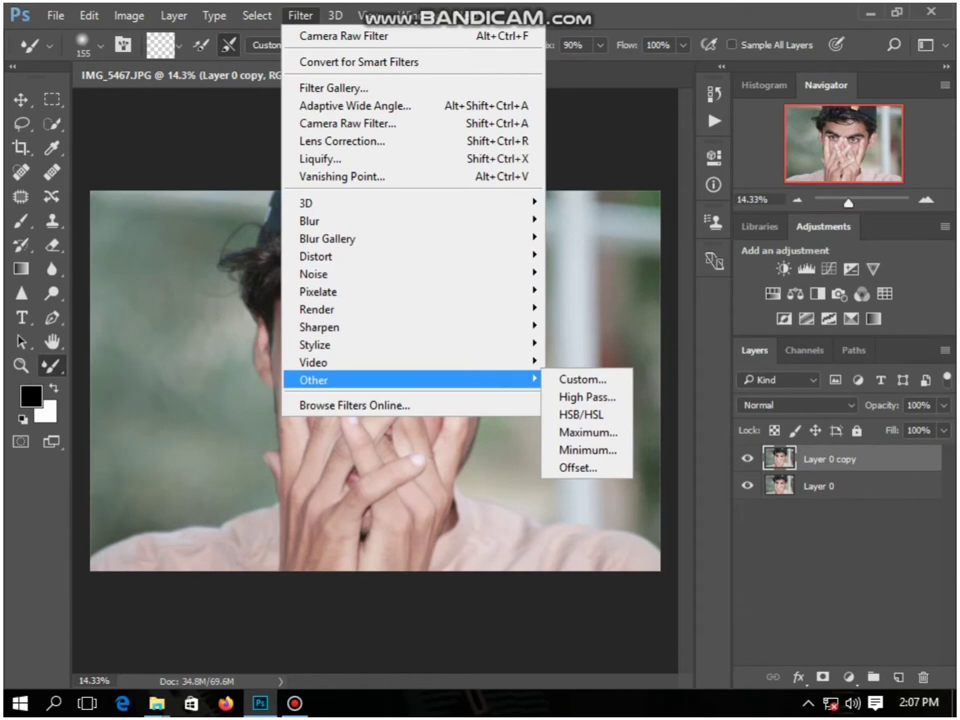
{"action": "left_click", "coordinate": [585, 397]}
{"action": "left_click_drag", "start_coordinate": [382, 416], "coordinate": [375, 416]}
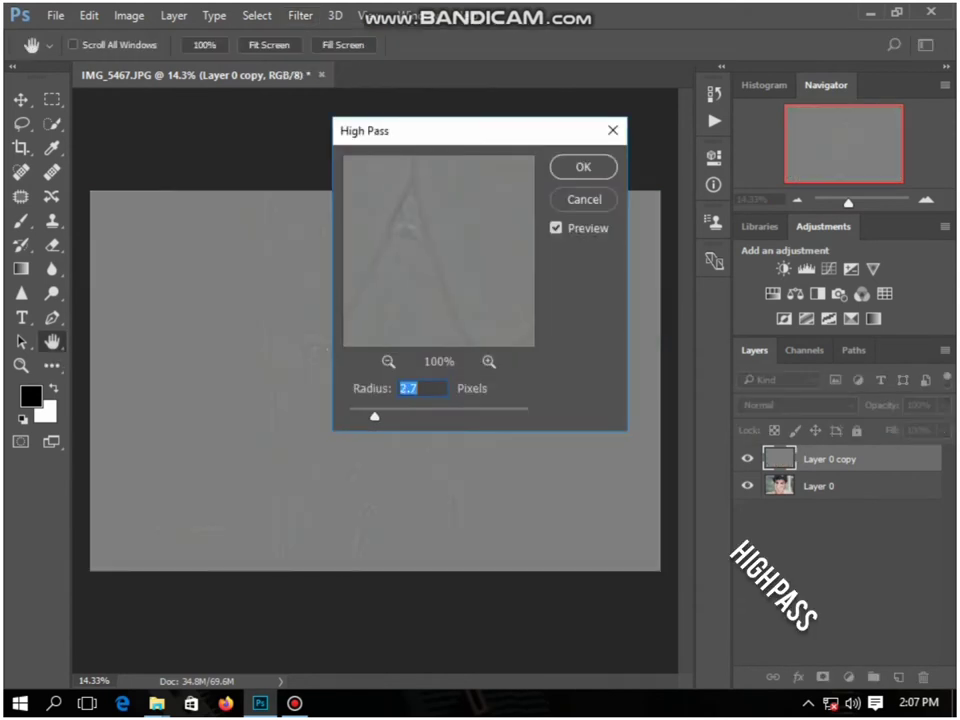
{"action": "key", "text": "Return"}
{"action": "key", "text": "b"}
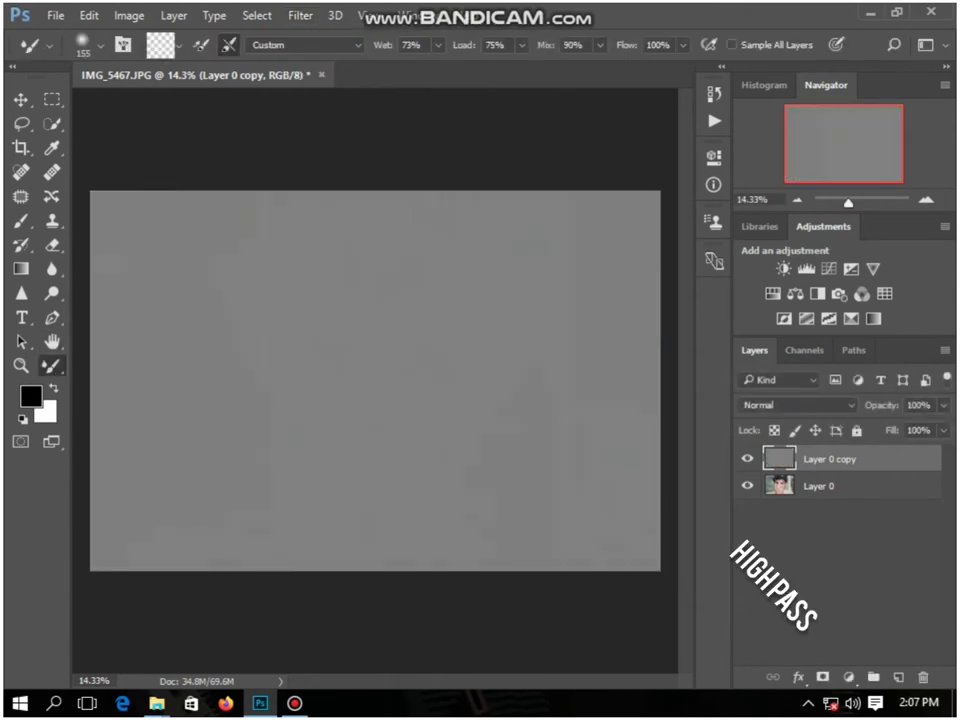
Step: Set the High Pass layer's blend mode to Linear Light and merge it down into Layer 0
{"action": "left_click", "coordinate": [798, 405]}
{"action": "left_click", "coordinate": [768, 256]}
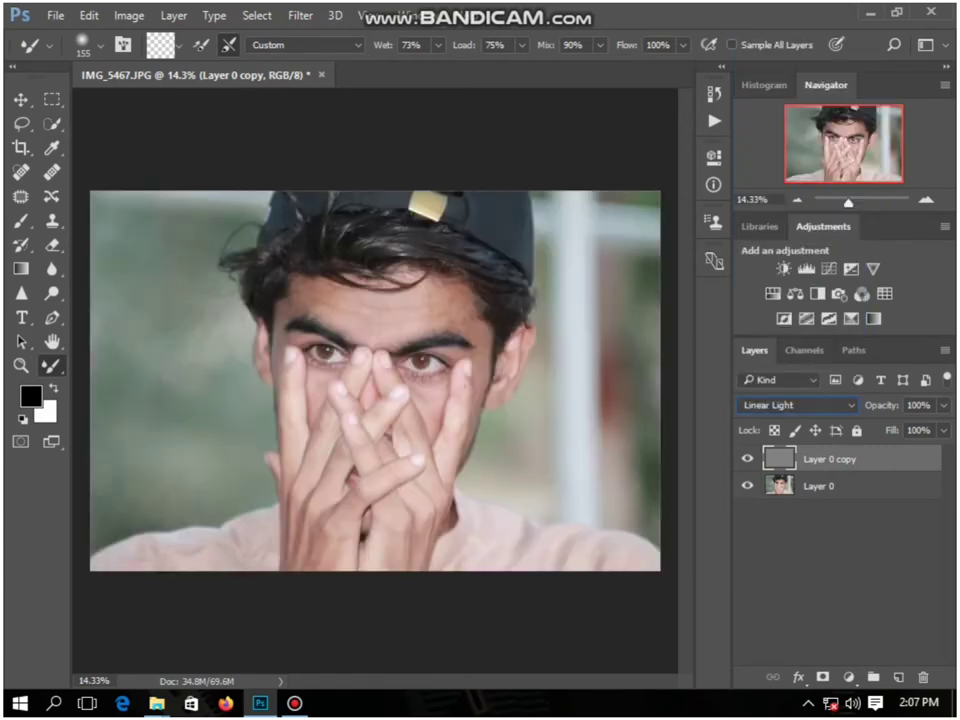
{"action": "right_click", "coordinate": [810, 459]}
{"action": "left_click", "coordinate": [470, 641]}
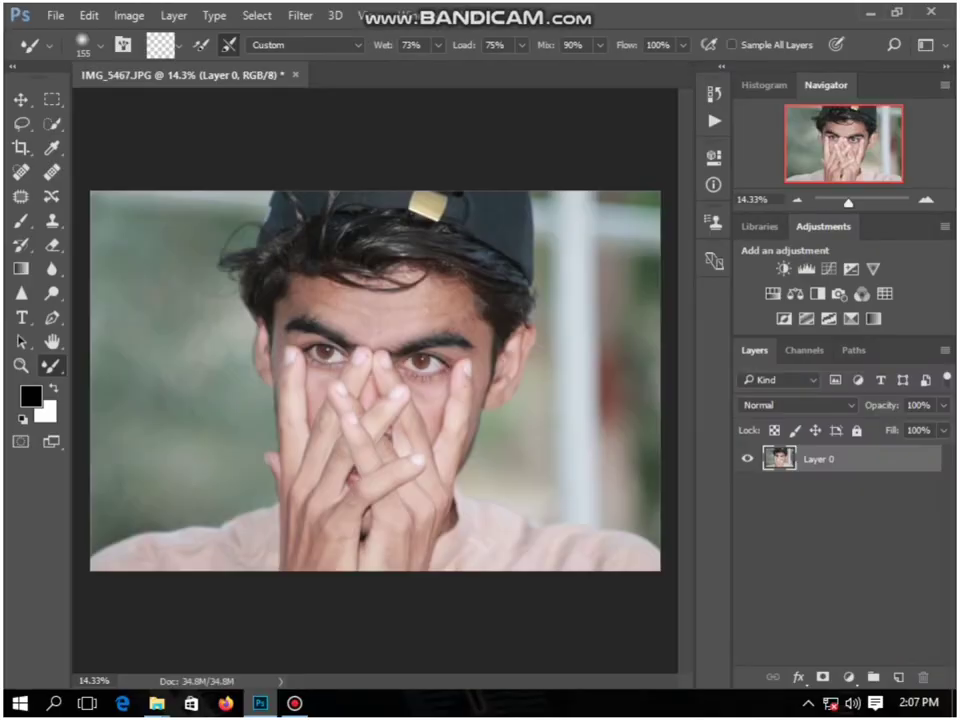
Step: Brighten the lower iris of the eye on the photo's right side using the Dodge tool with a 14 px brush
{"action": "scroll", "coordinate": [397, 353], "scroll_direction": "down", "scroll_amount": 4}
{"action": "scroll", "coordinate": [397, 353], "scroll_direction": "up", "scroll_amount": 12}
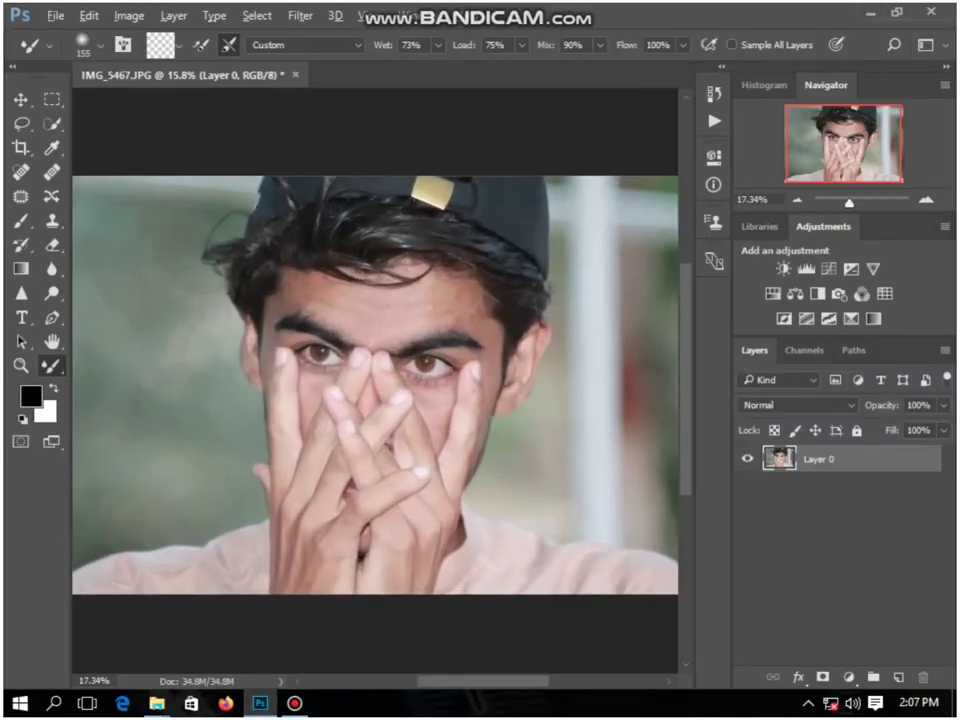
{"action": "scroll", "coordinate": [450, 370], "scroll_direction": "up", "scroll_amount": 2}
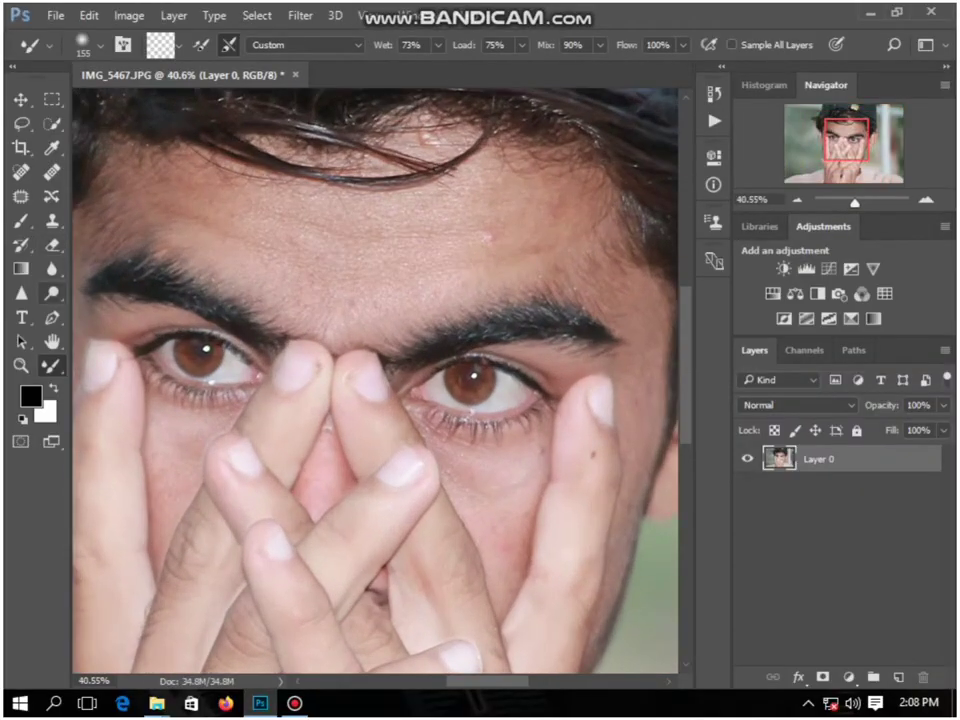
{"action": "key", "text": "o"}
{"action": "scroll", "coordinate": [450, 370], "scroll_direction": "up", "scroll_amount": 4}
{"action": "scroll", "coordinate": [449, 344], "scroll_direction": "up", "scroll_amount": 3}
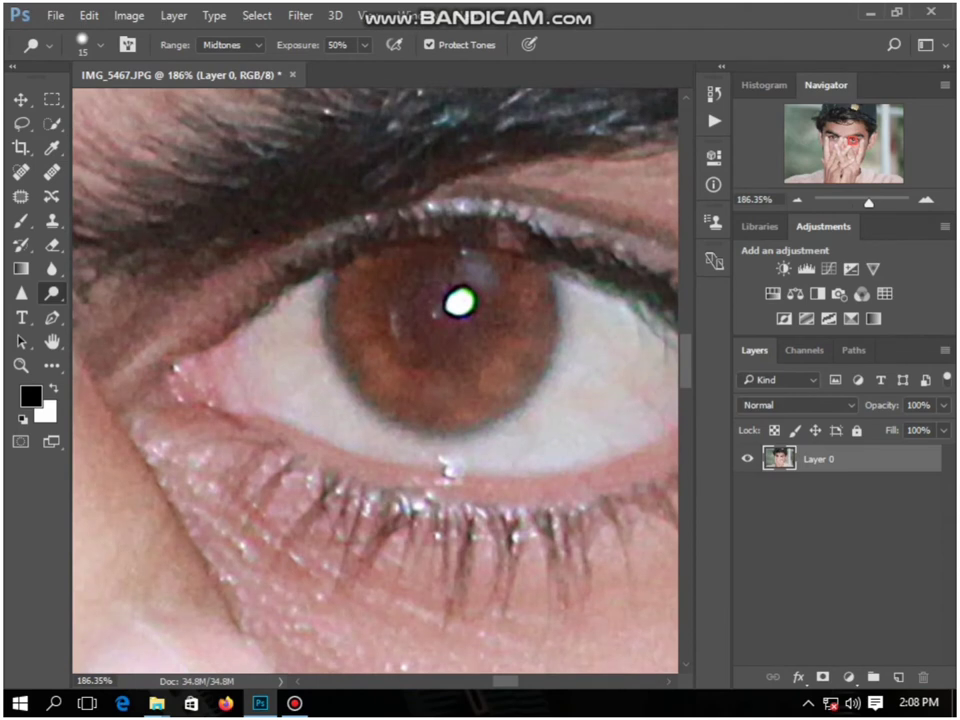
{"action": "right_click", "coordinate": [459, 301]}
{"action": "key", "text": "bracketright"}
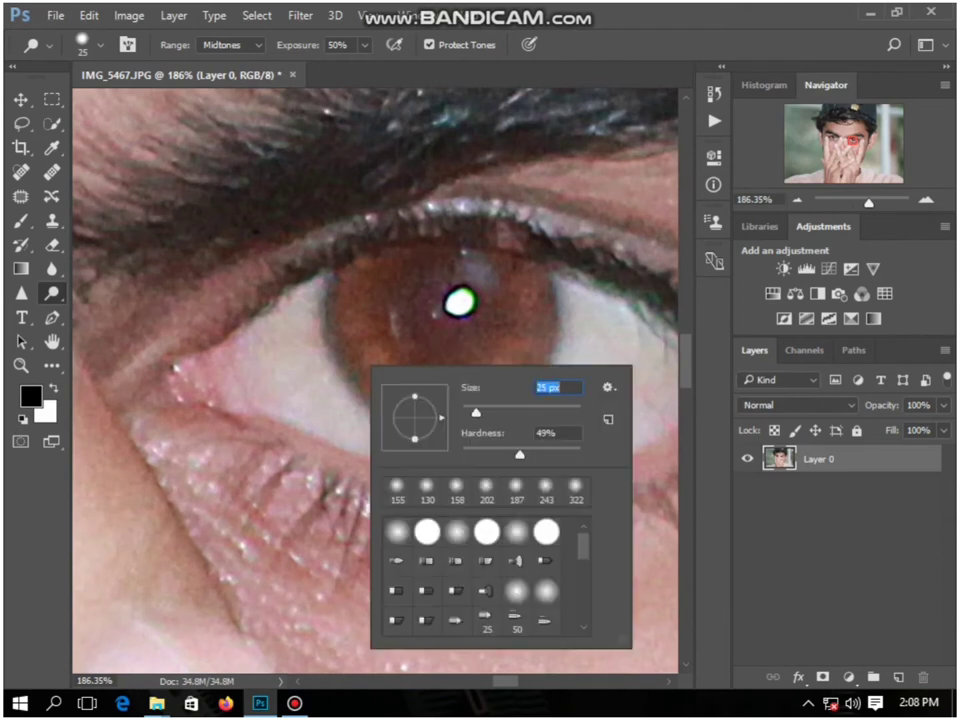
{"action": "type", "text": "14"}
{"action": "key", "text": "Return"}
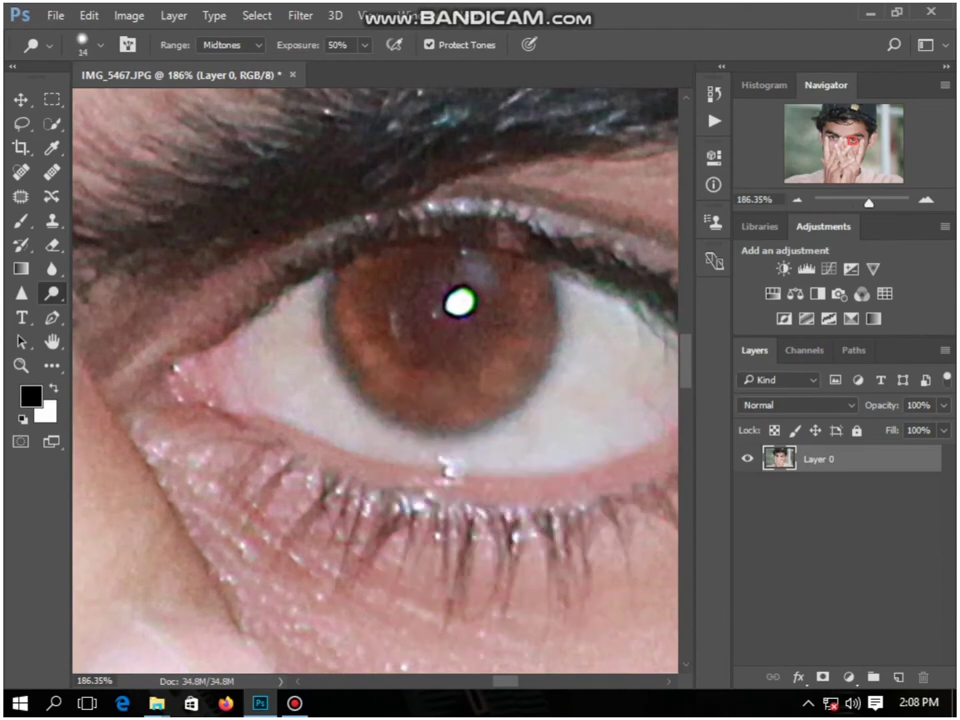
{"action": "left_click_drag", "start_coordinate": [530, 357], "coordinate": [431, 395]}
{"action": "left_click_drag", "start_coordinate": [362, 349], "coordinate": [413, 394]}
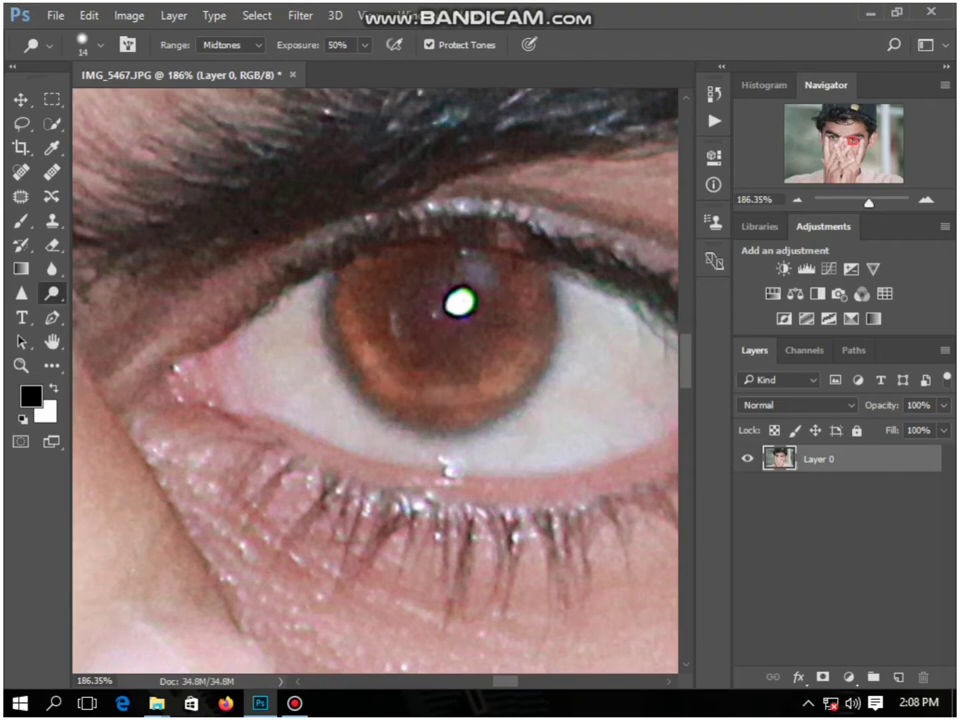
{"action": "mouse_move", "coordinate": [537, 317]}
{"action": "left_mouse_down"}
{"action": "mouse_move", "coordinate": [508, 380]}
{"action": "mouse_move", "coordinate": [382, 377]}
{"action": "left_mouse_up"}
Step: Dodge the lower iris of the eye on the photo's left side in an arc with the same 14 px brush
{"action": "scroll", "coordinate": [402, 340], "scroll_direction": "down", "scroll_amount": 10}
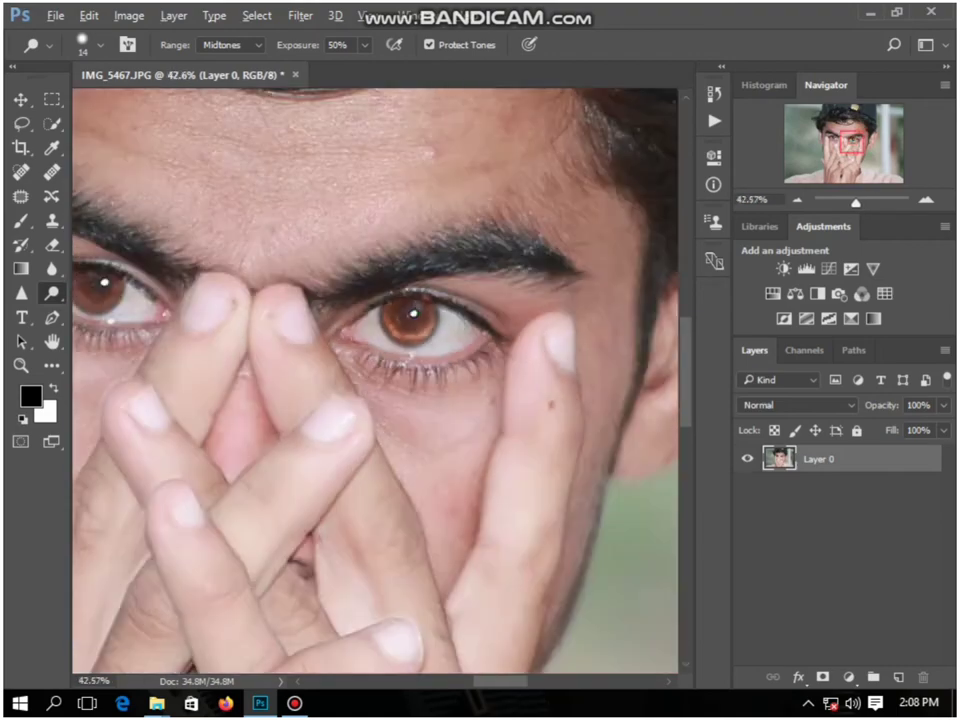
{"action": "scroll", "coordinate": [327, 352], "scroll_direction": "up", "scroll_amount": 15}
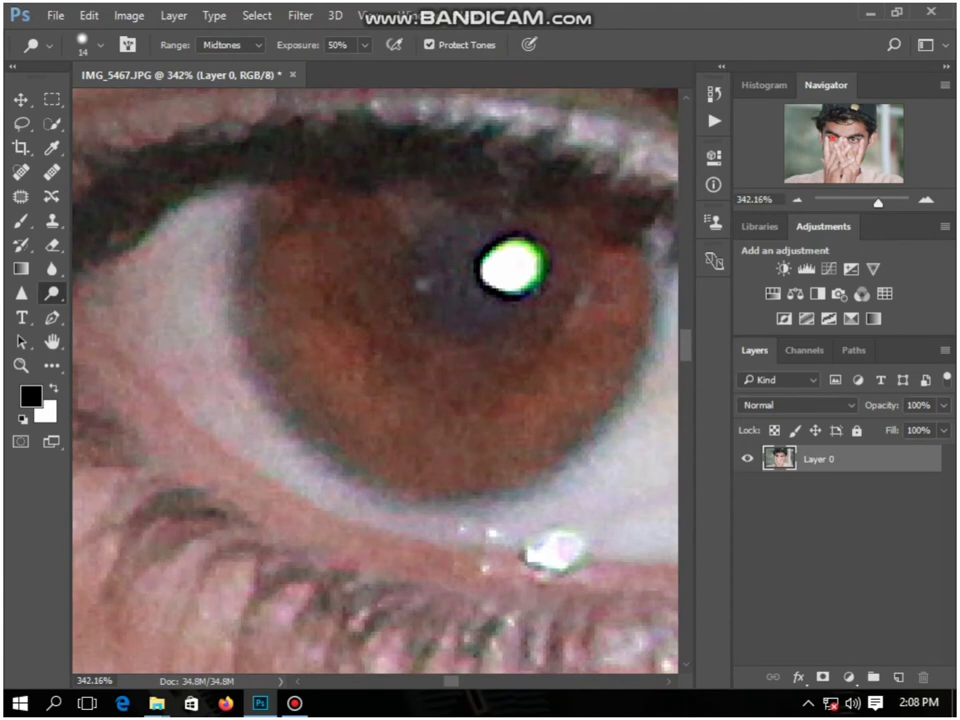
{"action": "mouse_move", "coordinate": [345, 379]}
{"action": "left_mouse_down"}
{"action": "mouse_move", "coordinate": [334, 392]}
{"action": "mouse_move", "coordinate": [422, 428]}
{"action": "left_mouse_up"}
{"action": "left_click_drag", "start_coordinate": [328, 334], "coordinate": [400, 422]}
{"action": "mouse_move", "coordinate": [582, 335]}
{"action": "left_mouse_down"}
{"action": "mouse_move", "coordinate": [512, 413]}
{"action": "mouse_move", "coordinate": [398, 418]}
{"action": "left_mouse_up"}
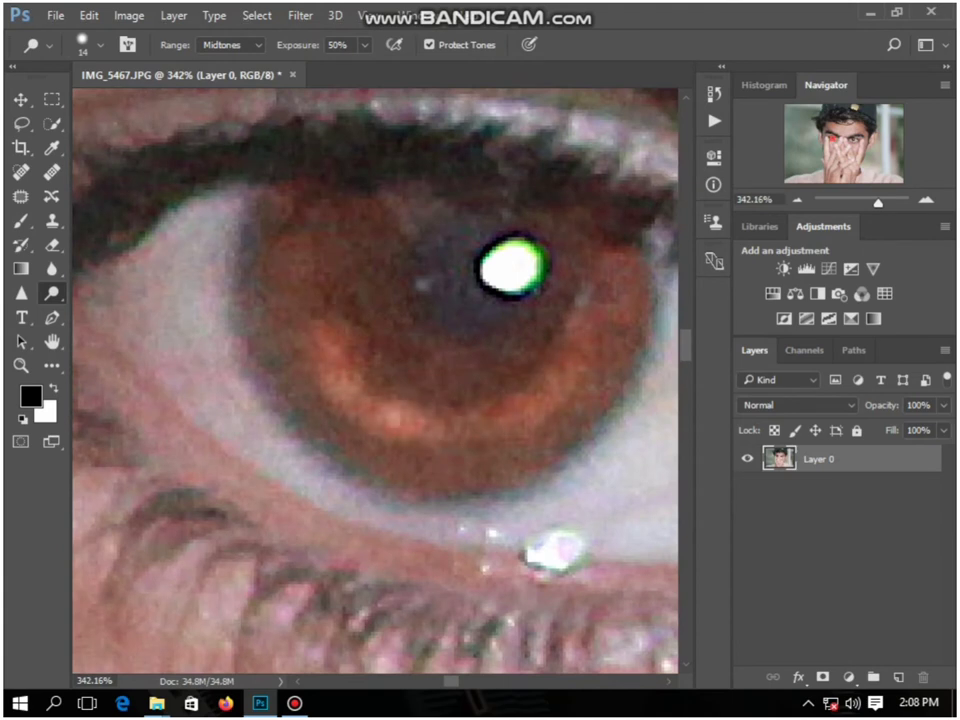
{"action": "left_click_drag", "start_coordinate": [311, 379], "coordinate": [345, 406]}
{"action": "mouse_move", "coordinate": [569, 379]}
{"action": "left_mouse_down"}
{"action": "mouse_move", "coordinate": [560, 392]}
{"action": "mouse_move", "coordinate": [420, 420]}
{"action": "left_mouse_up"}
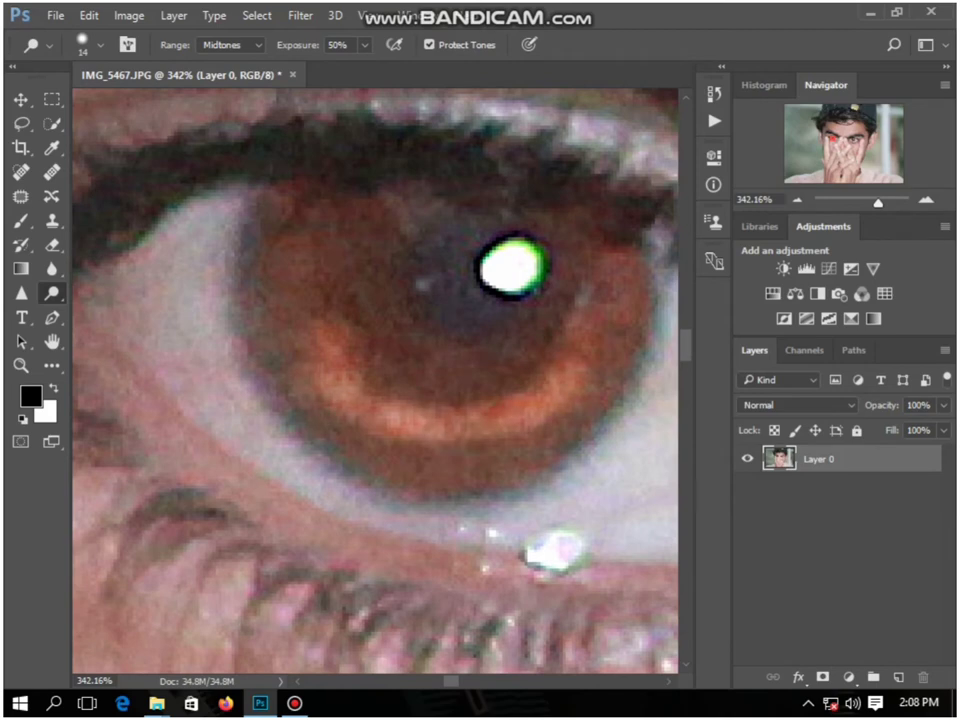
Step: Duplicate the retouched Layer 0
{"action": "scroll", "coordinate": [355, 328], "scroll_direction": "down", "scroll_amount": 10}
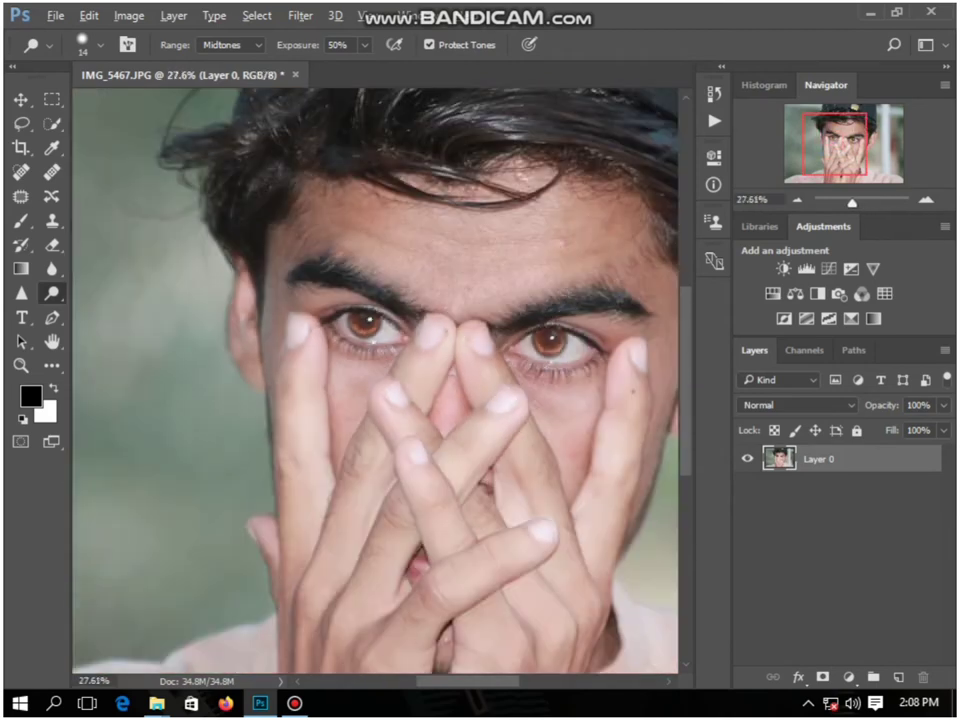
{"action": "scroll", "coordinate": [375, 380], "scroll_direction": "down", "scroll_amount": 4}
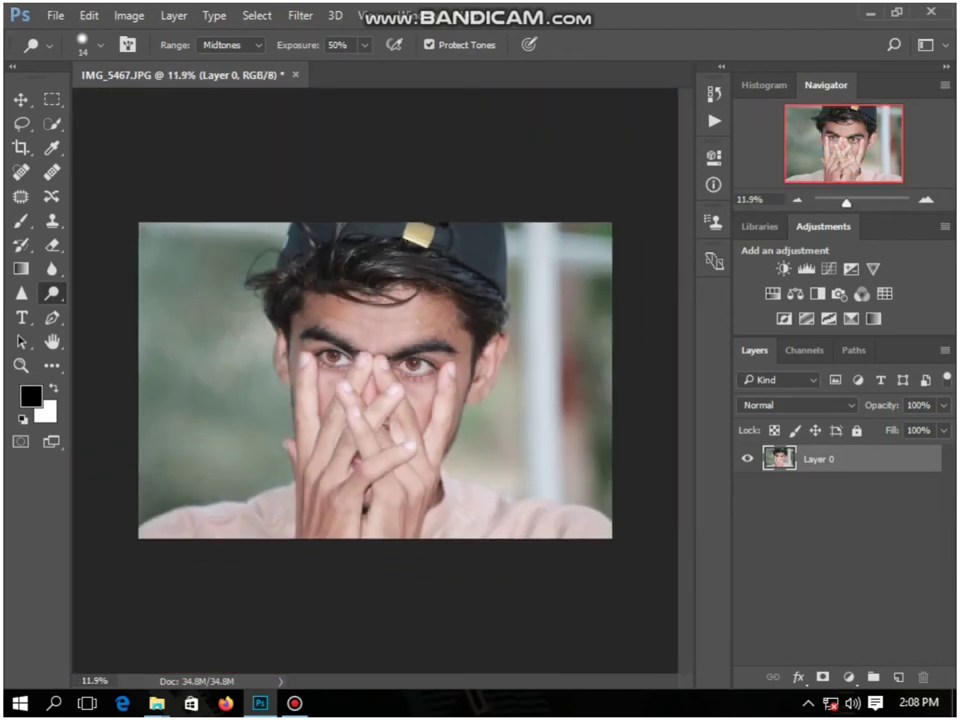
{"action": "left_click_drag", "start_coordinate": [780, 459], "coordinate": [899, 677]}
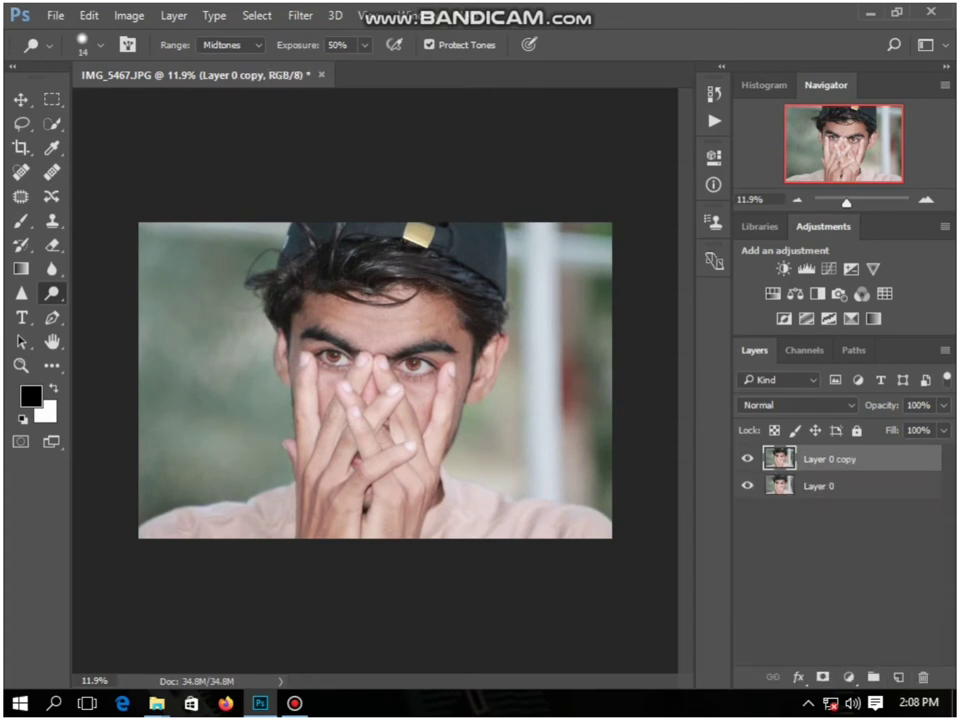
Step: Apply the preset ae2k19 (4) to the new layer copy in the Camera Raw filter
{"action": "left_click", "coordinate": [300, 15]}
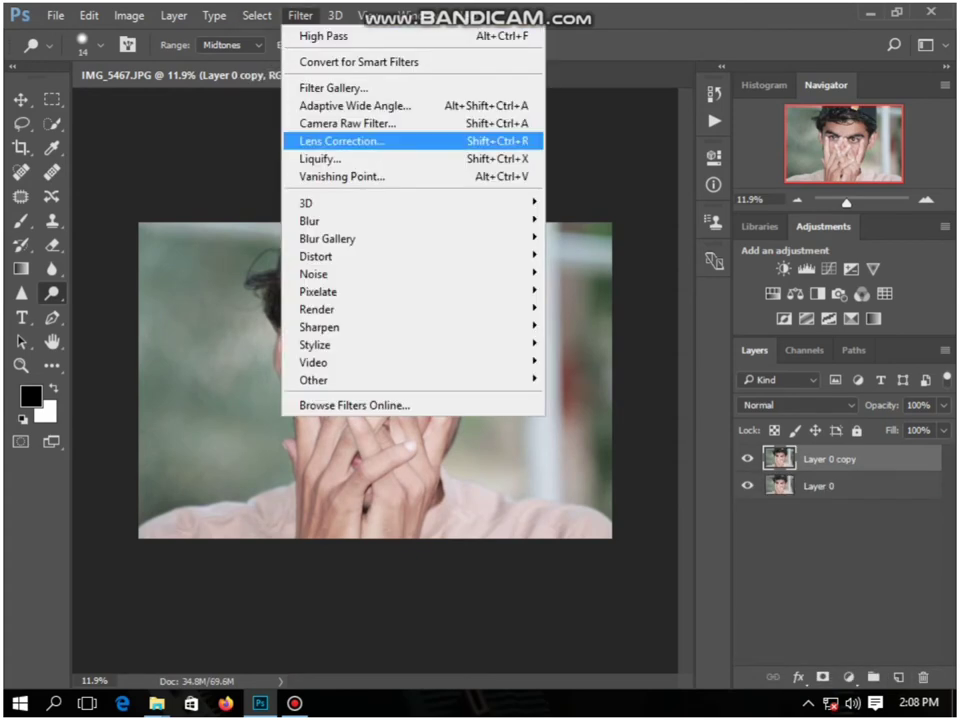
{"action": "left_click", "coordinate": [355, 122]}
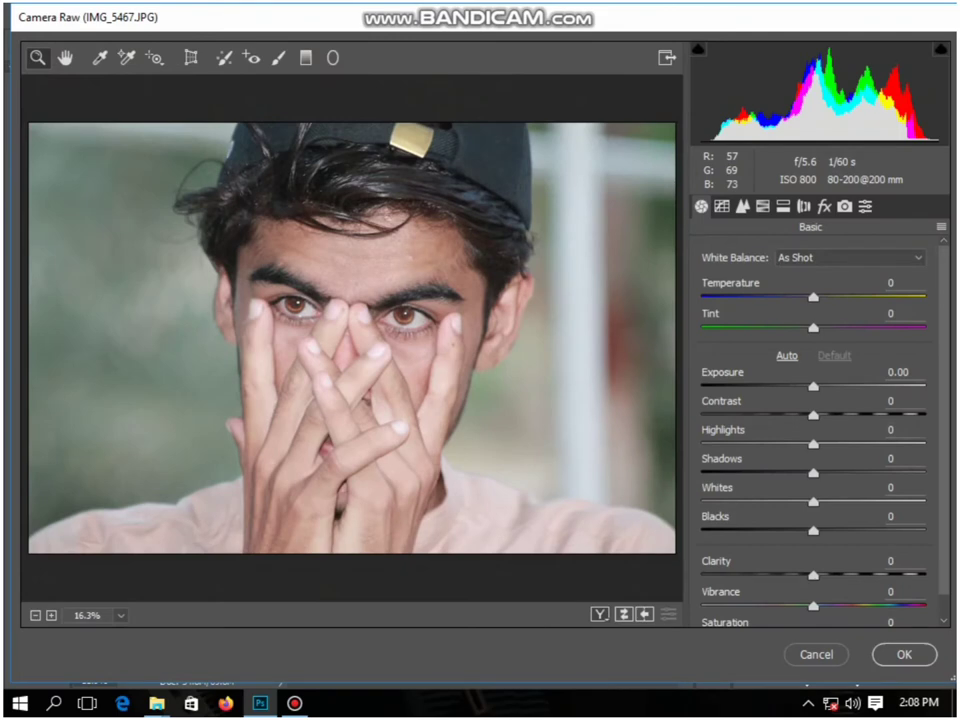
{"action": "left_click", "coordinate": [865, 206]}
{"action": "scroll", "coordinate": [790, 300], "scroll_direction": "down", "scroll_amount": 2}
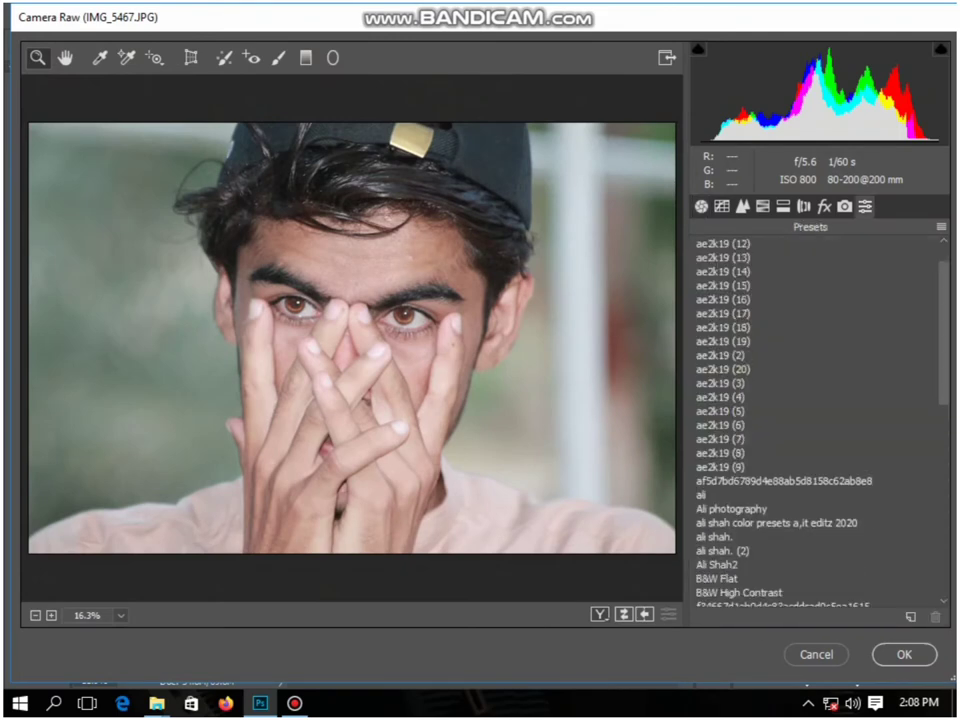
{"action": "left_click", "coordinate": [760, 286]}
{"action": "left_click", "coordinate": [760, 314]}
{"action": "key", "text": "Down"}
{"action": "key", "text": "Down"}
{"action": "key", "text": "Down"}
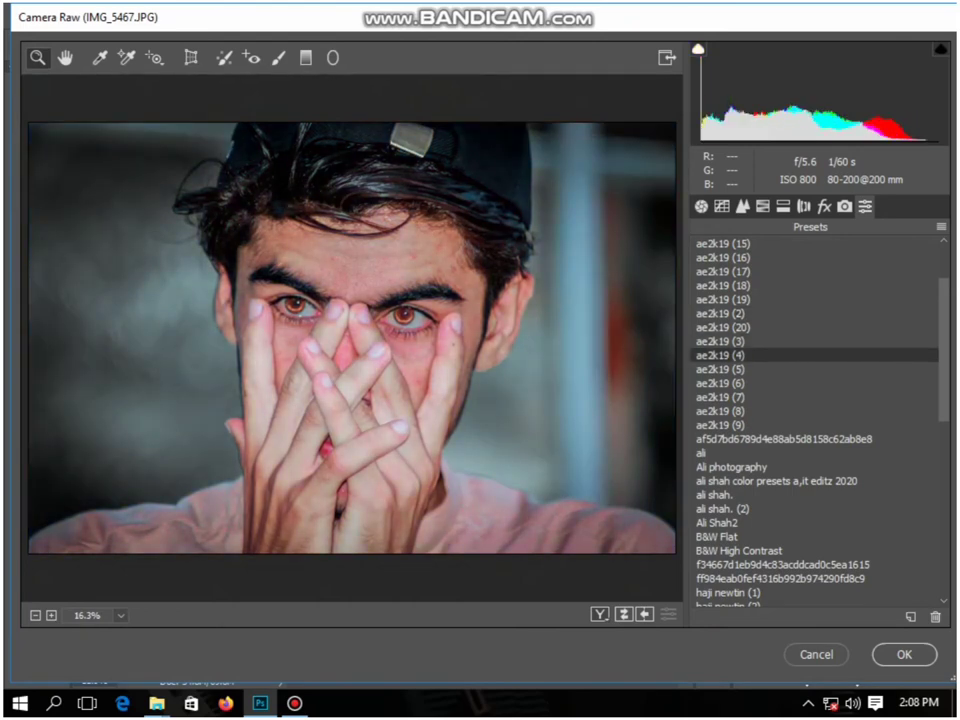
Step: Set the Reds saturation to +23 in the Camera Raw HSL adjustments
{"action": "left_click", "coordinate": [763, 206]}
{"action": "left_click", "coordinate": [768, 285]}
{"action": "left_click_drag", "start_coordinate": [859, 352], "coordinate": [844, 352]}
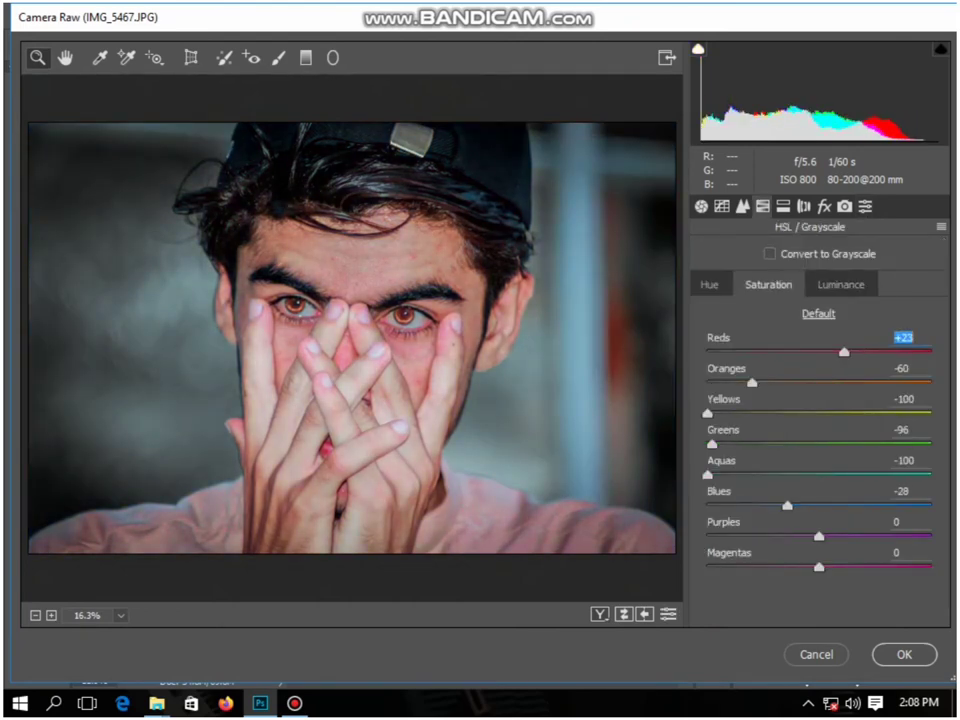
Step: Set the Magentas hue to +7 in the Camera Raw HSL adjustments
{"action": "left_click", "coordinate": [840, 285]}
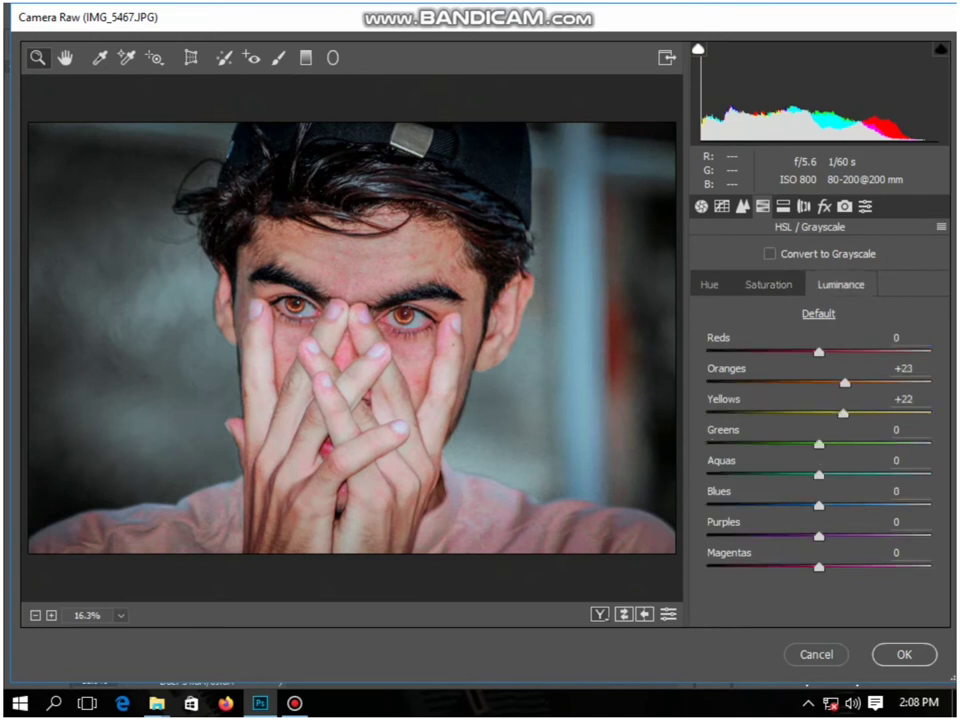
{"action": "left_click", "coordinate": [709, 285]}
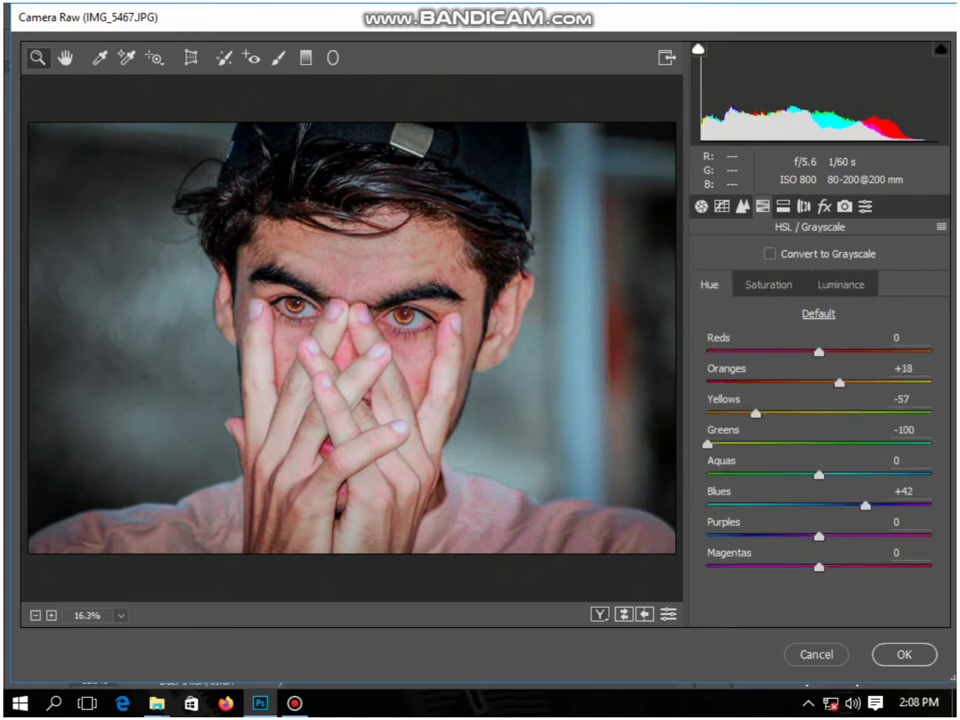
{"action": "mouse_move", "coordinate": [819, 567]}
{"action": "left_mouse_down"}
{"action": "mouse_move", "coordinate": [839, 567]}
{"action": "mouse_move", "coordinate": [828, 567]}
{"action": "left_mouse_up"}
Step: Set the Reds saturation to +5 and the luminance of Reds to +15, Oranges to +39, Purples to +79 and Magentas to +90
{"action": "left_click", "coordinate": [768, 285]}
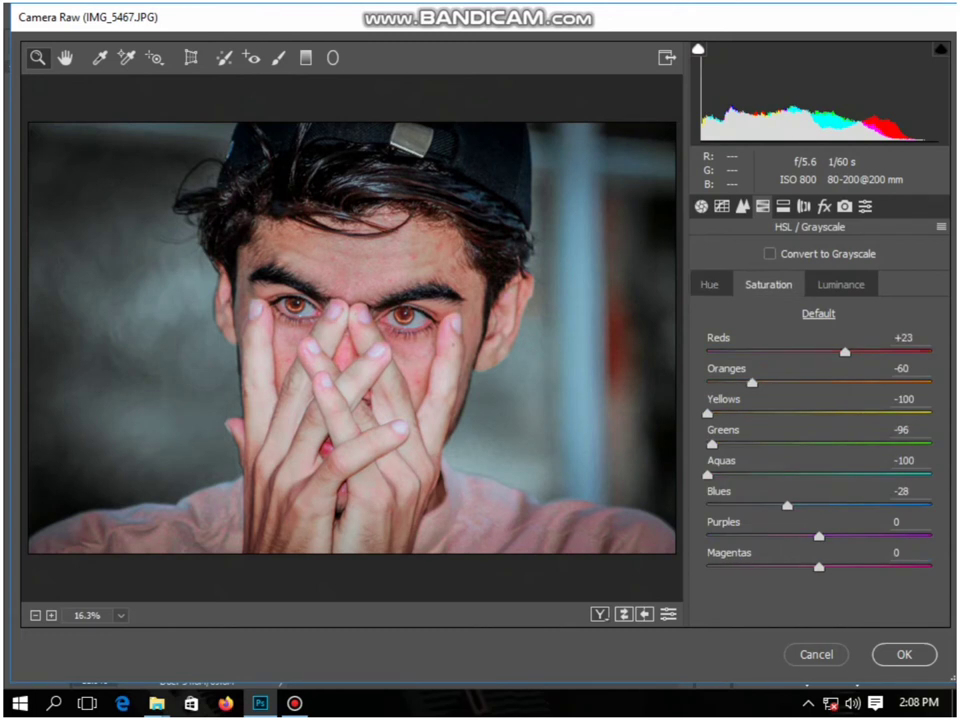
{"action": "left_click_drag", "start_coordinate": [845, 352], "coordinate": [863, 383]}
{"action": "left_click", "coordinate": [841, 285]}
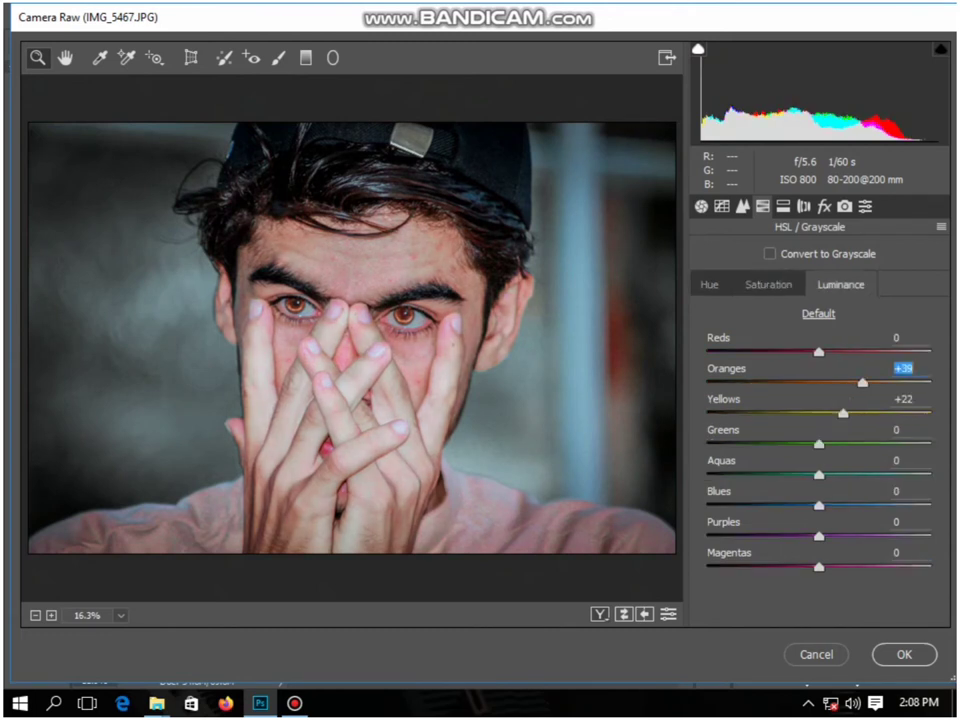
{"action": "left_click_drag", "start_coordinate": [819, 352], "coordinate": [836, 352]}
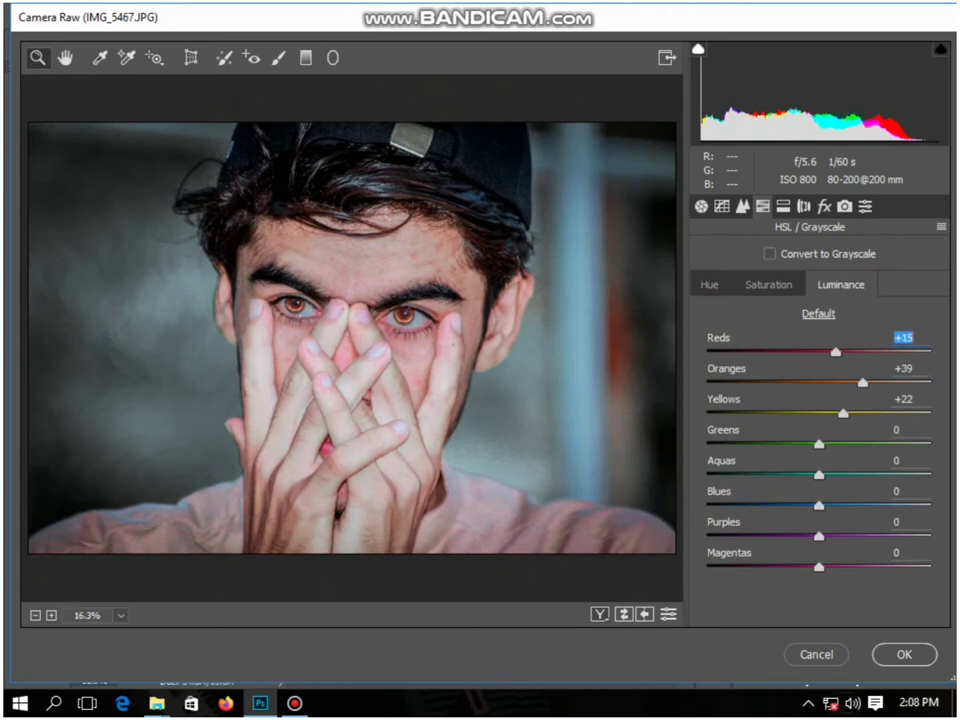
{"action": "left_click_drag", "start_coordinate": [819, 537], "coordinate": [907, 537]}
{"action": "left_click_drag", "start_coordinate": [819, 567], "coordinate": [913, 567]}
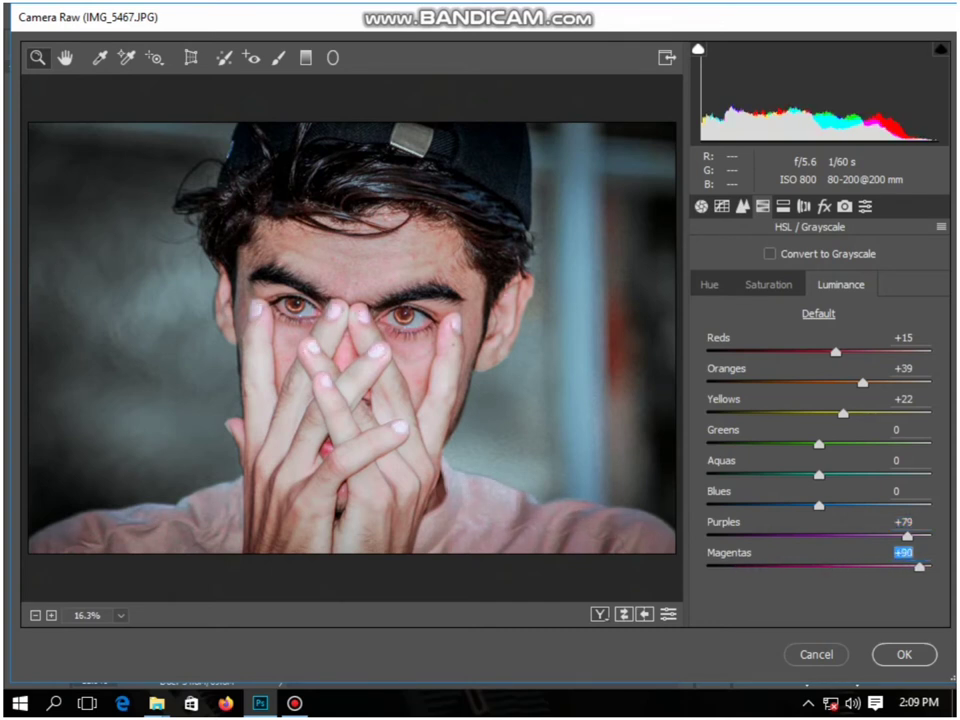
Step: Set the Magentas saturation to -100 and the Purples saturation to -99
{"action": "left_click", "coordinate": [768, 285]}
{"action": "left_click_drag", "start_coordinate": [819, 567], "coordinate": [931, 567]}
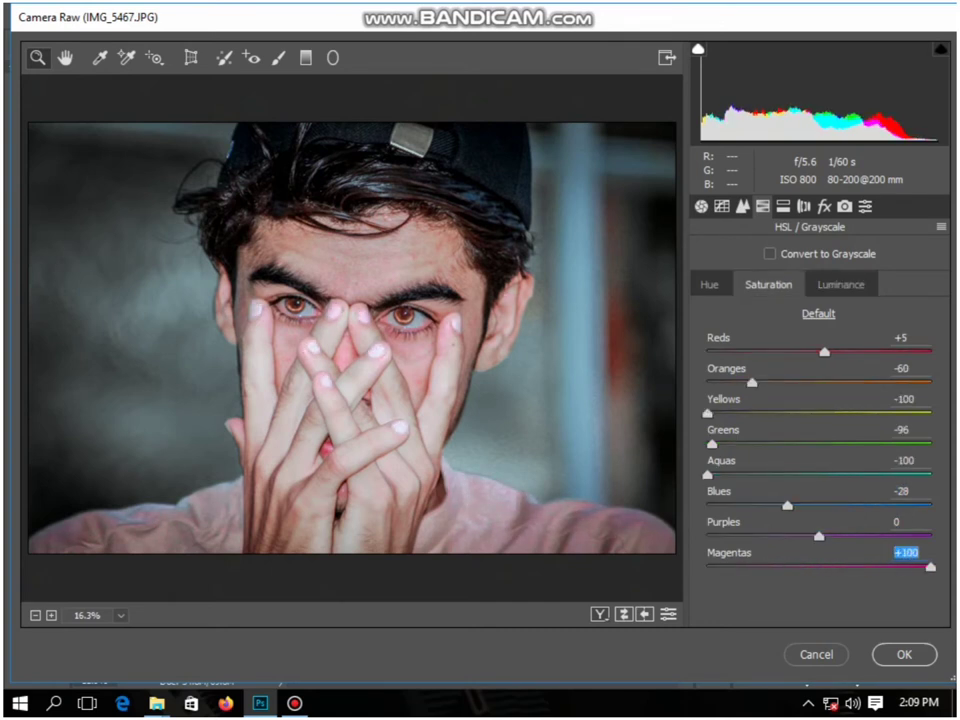
{"action": "type", "text": "-100"}
{"action": "key", "text": "shift+Tab"}
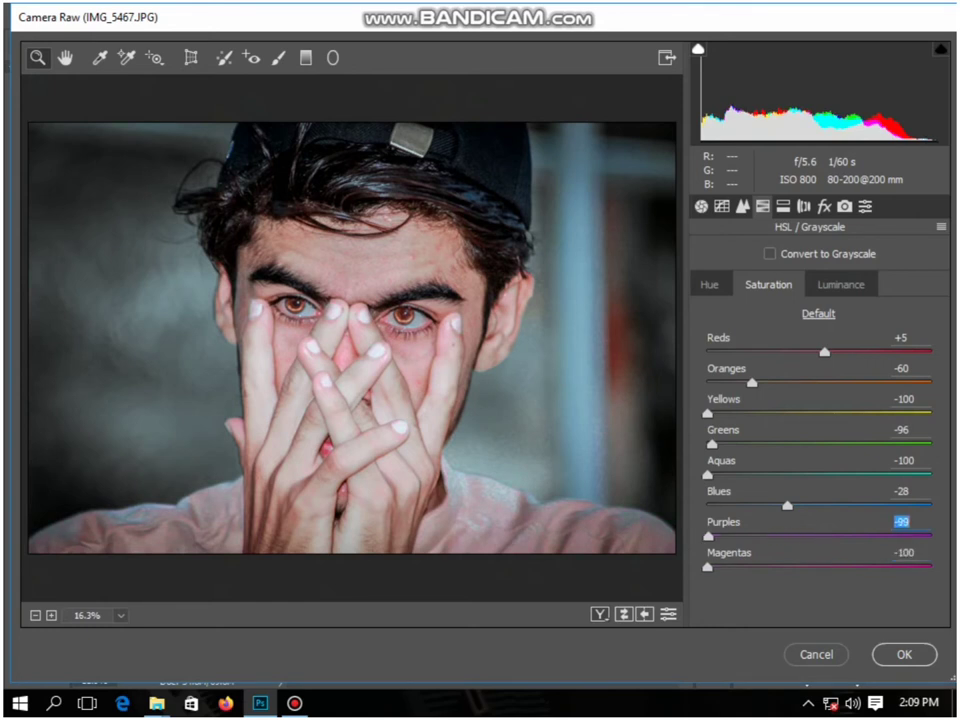
{"action": "key", "text": "Up"}
Step: Set the Oranges hue to +23 and the Reds hue to +26, and raise the tone curve Darks to +8
{"action": "left_click", "coordinate": [710, 285]}
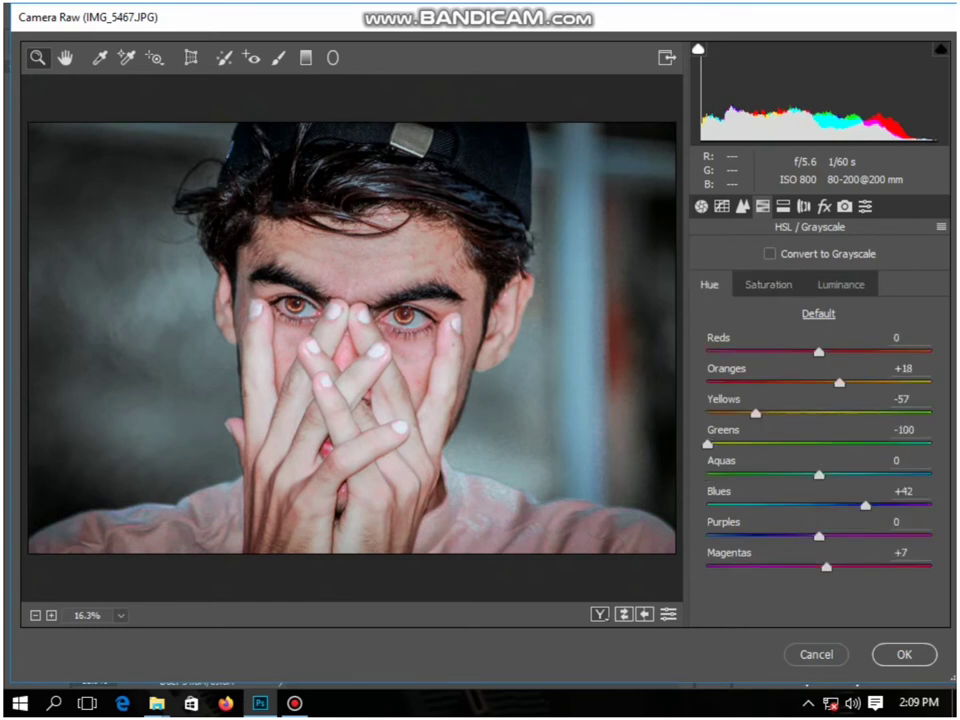
{"action": "left_click_drag", "start_coordinate": [839, 382], "coordinate": [856, 352]}
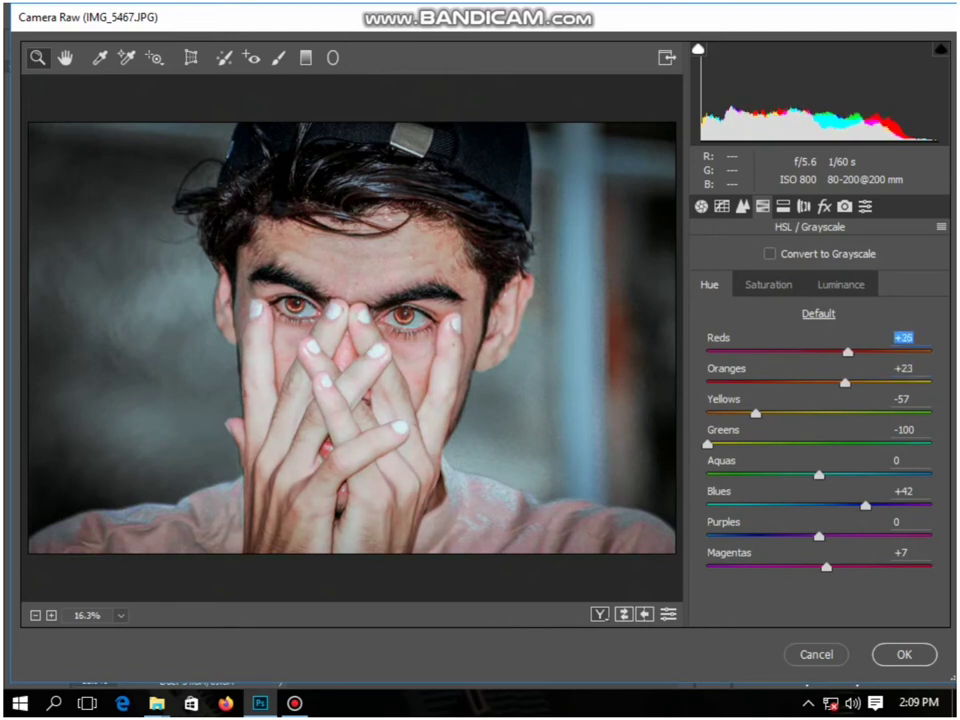
{"action": "key", "text": "ctrl+alt+2"}
{"action": "left_click_drag", "start_coordinate": [813, 614], "coordinate": [822, 614]}
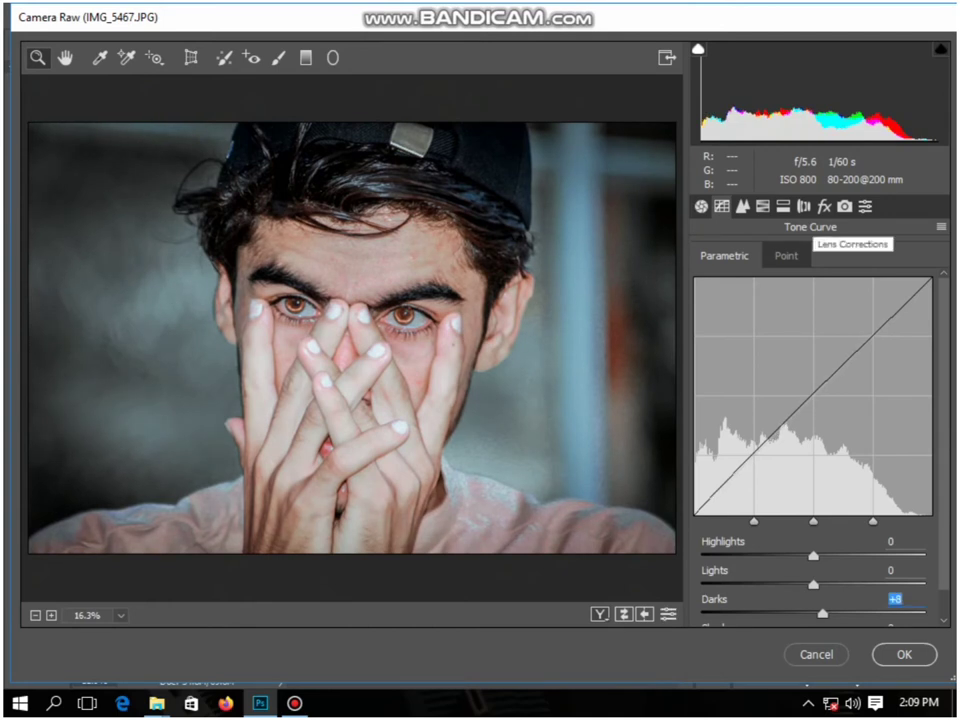
Step: Set the post-crop vignette's Midpoint to 67 and its Roundness to -28
{"action": "left_click", "coordinate": [824, 206]}
{"action": "left_click_drag", "start_coordinate": [813, 545], "coordinate": [848, 545]}
{"action": "key", "text": "Up"}
{"action": "key", "text": "Up"}
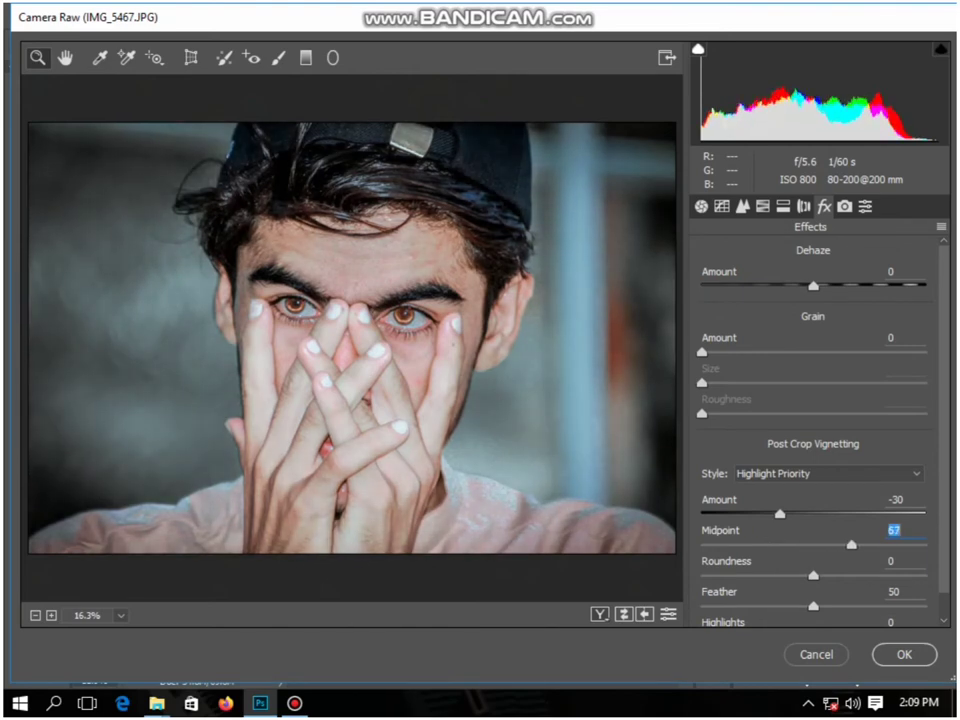
{"action": "key", "text": "Tab"}
{"action": "key", "text": "Down"}
{"action": "key", "text": "Down"}
{"action": "key", "text": "Down"}
{"action": "key", "text": "Down"}
{"action": "key", "text": "Down"}
{"action": "key", "text": "Down"}
{"action": "key", "text": "Down"}
{"action": "key", "text": "Down"}
{"action": "key", "text": "Down"}
{"action": "key", "text": "Down"}
{"action": "key", "text": "Down"}
{"action": "key", "text": "Down"}
{"action": "key", "text": "Down"}
{"action": "key", "text": "Down"}
{"action": "key", "text": "Down"}
{"action": "key", "text": "Down"}
{"action": "key", "text": "Down"}
{"action": "key", "text": "Down"}
{"action": "key", "text": "Down"}
{"action": "key", "text": "Down"}
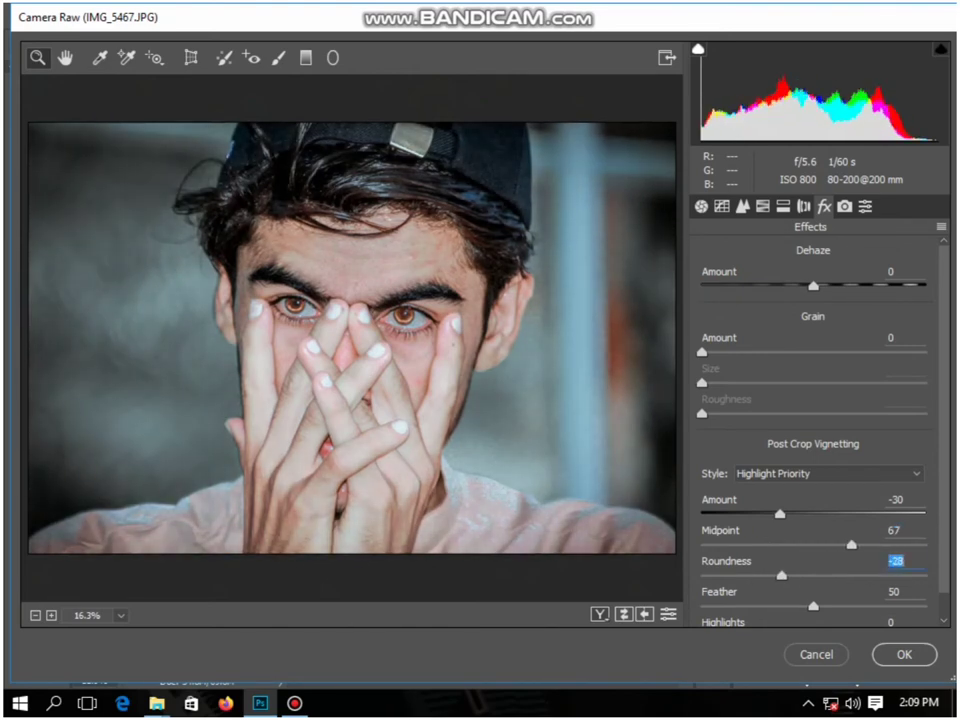
Step: Apply the Camera Raw adjustments and merge the layer copy down into Layer 0
{"action": "left_click", "coordinate": [900, 655]}
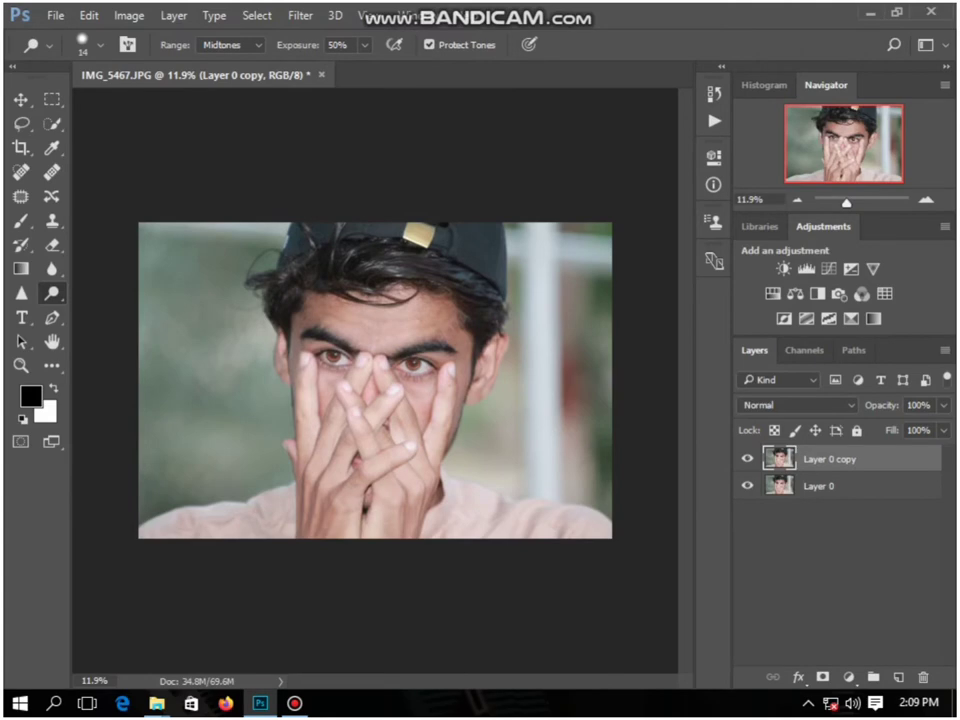
{"action": "right_click", "coordinate": [840, 459]}
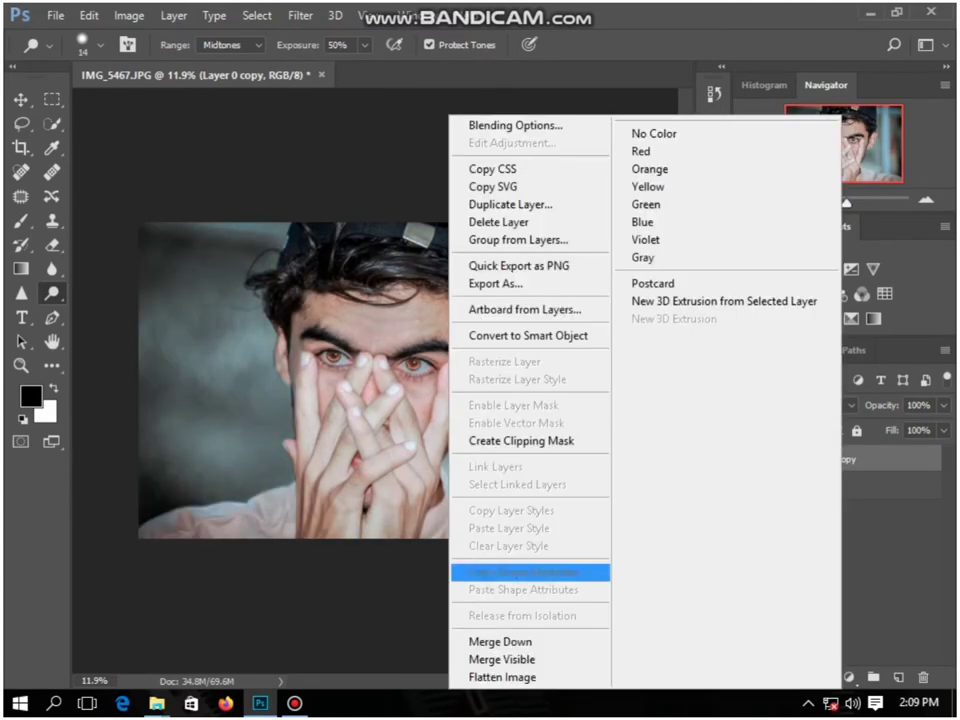
{"action": "left_click", "coordinate": [493, 641]}
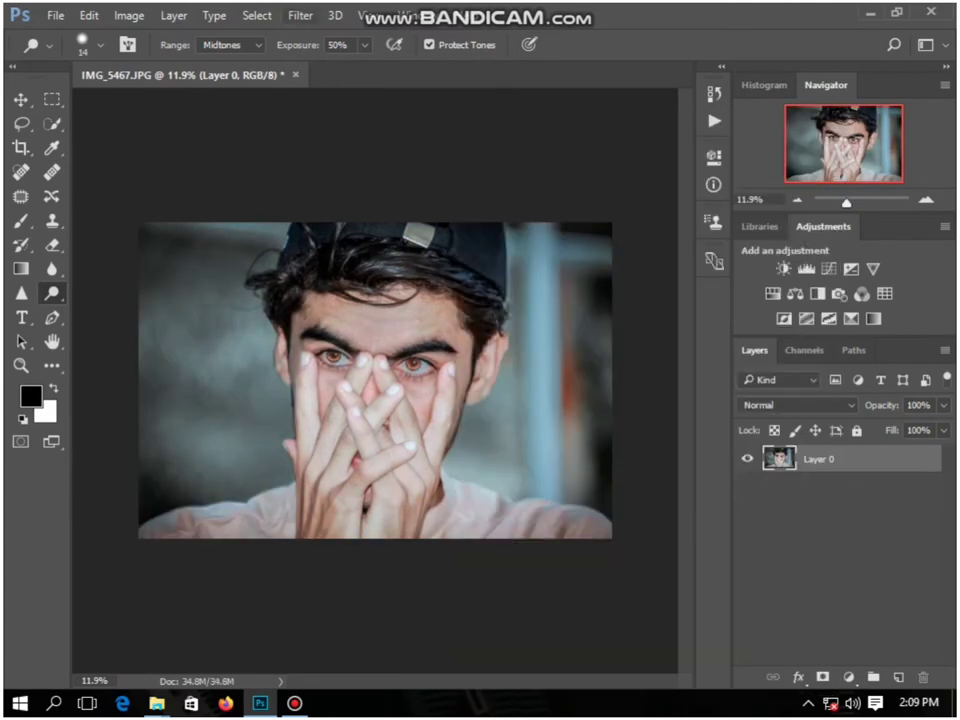
Step: Smooth the skin in the middle of the forehead with the Mixer Brush at 338 px
{"action": "key", "text": "b"}
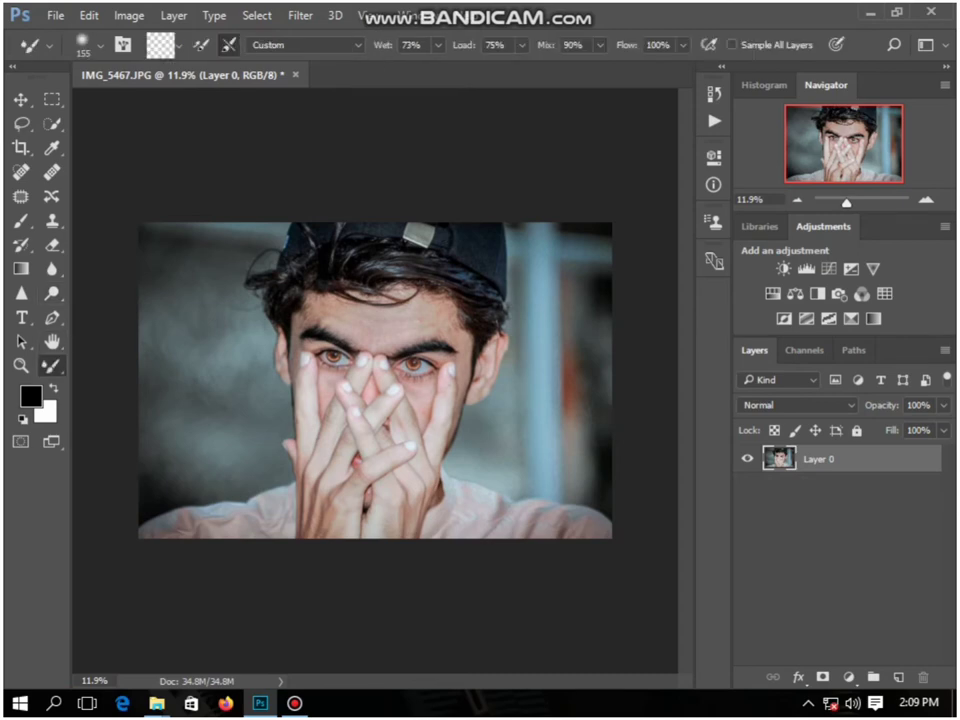
{"action": "scroll", "coordinate": [387, 348], "scroll_direction": "up", "scroll_amount": 5}
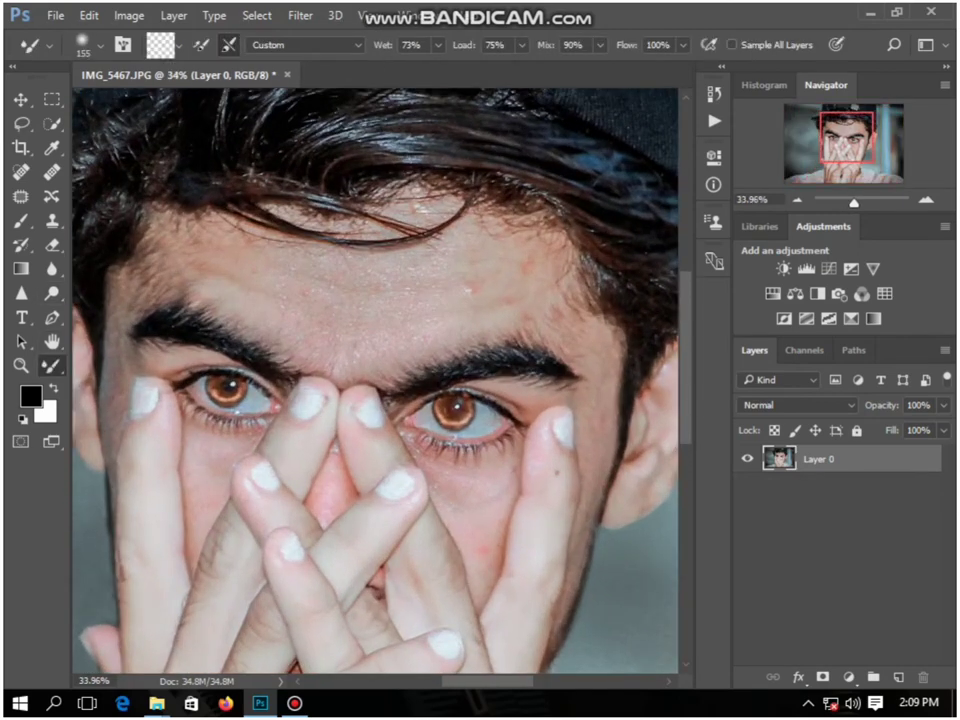
{"action": "scroll", "coordinate": [390, 190], "scroll_direction": "up", "scroll_amount": 1}
{"action": "right_click", "coordinate": [415, 340]}
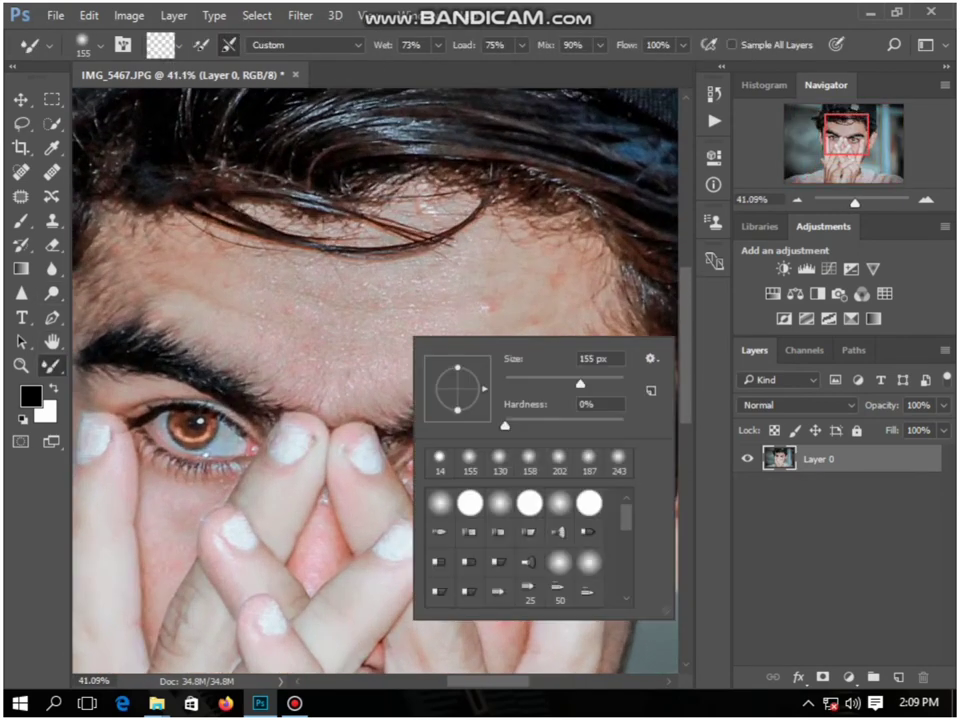
{"action": "left_click_drag", "start_coordinate": [580, 384], "coordinate": [602, 384]}
{"action": "left_click_drag", "start_coordinate": [390, 332], "coordinate": [286, 325]}
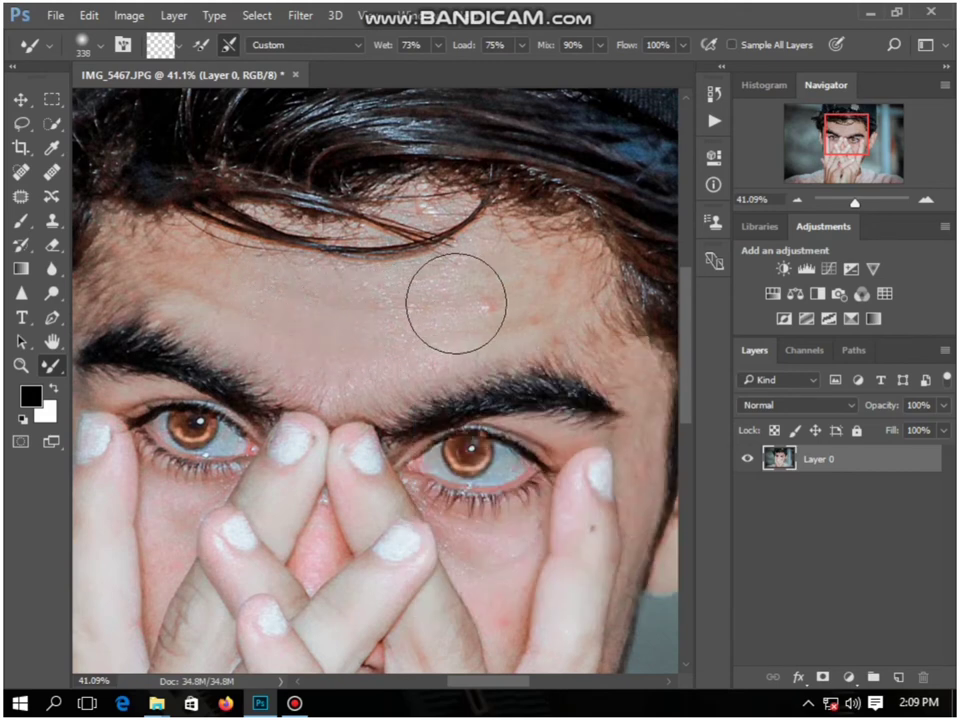
Step: Smooth the forehead just above the gap between the eyebrows with the Mixer Brush at 190 px
{"action": "scroll", "coordinate": [372, 305], "scroll_direction": "up", "scroll_amount": 1}
{"action": "right_click", "coordinate": [374, 304]}
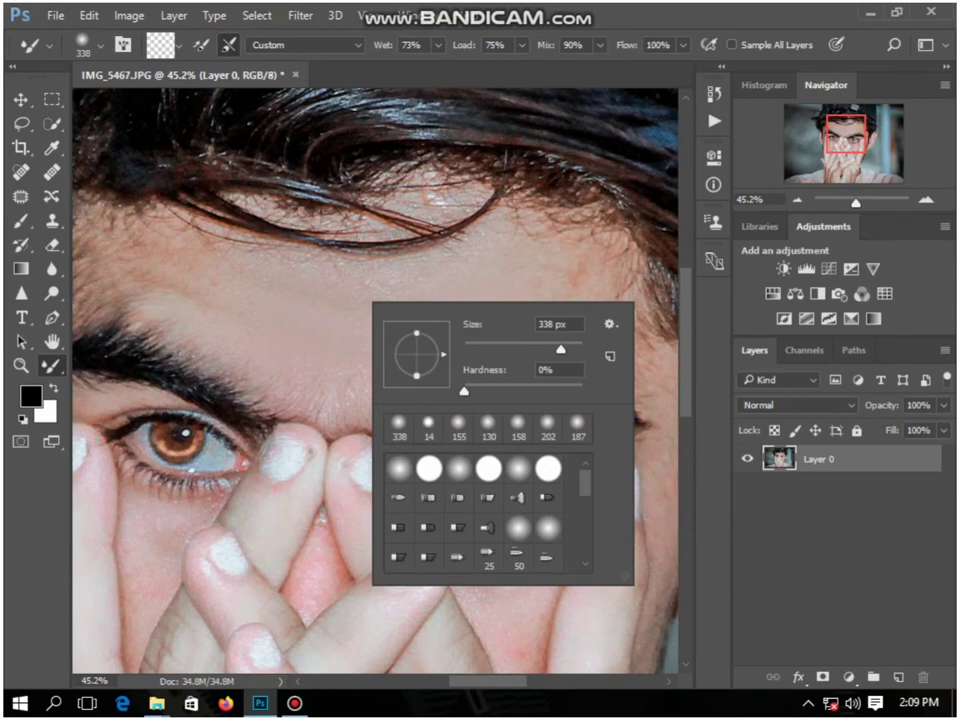
{"action": "type", "text": "190"}
{"action": "key", "text": "Return"}
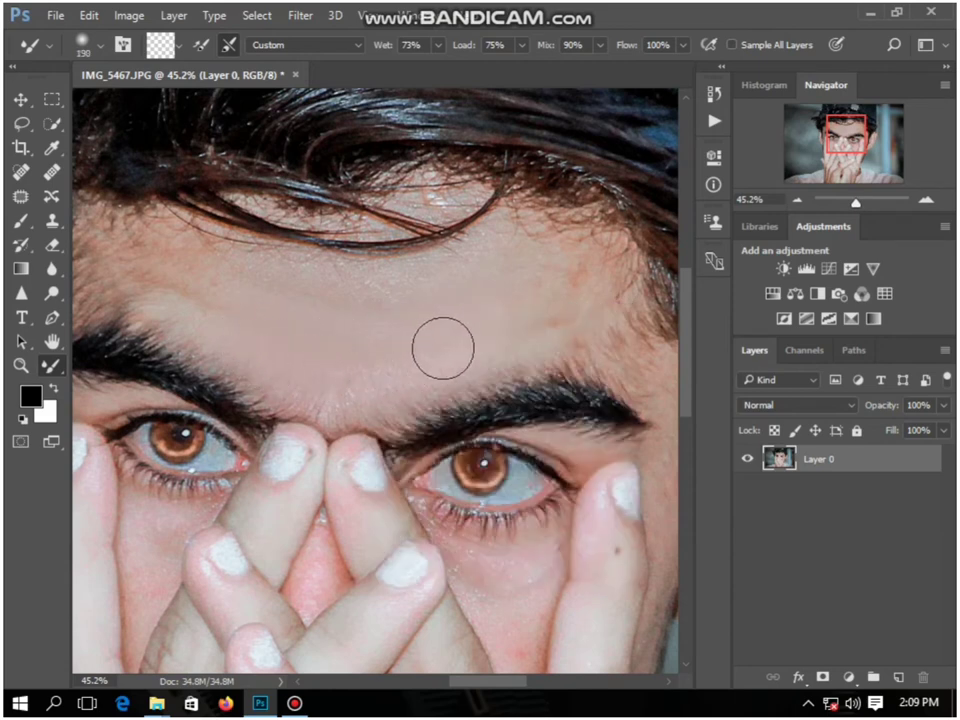
Step: Smooth the forehead out towards both temples with the Mixer Brush at 243 px
{"action": "right_click", "coordinate": [248, 308]}
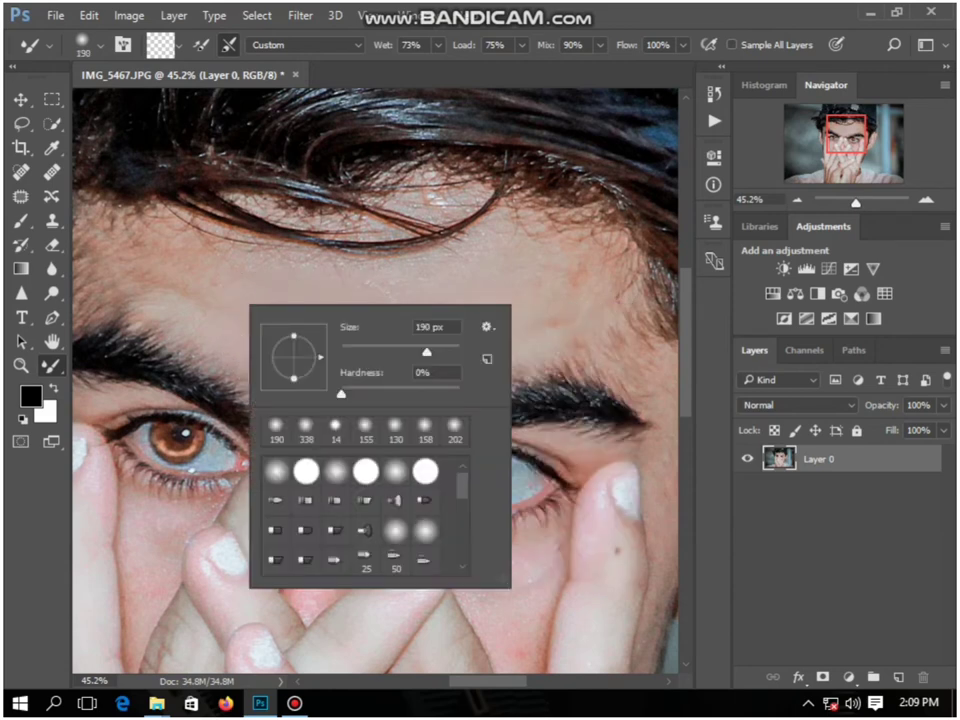
{"action": "type", "text": "243"}
{"action": "key", "text": "Return"}
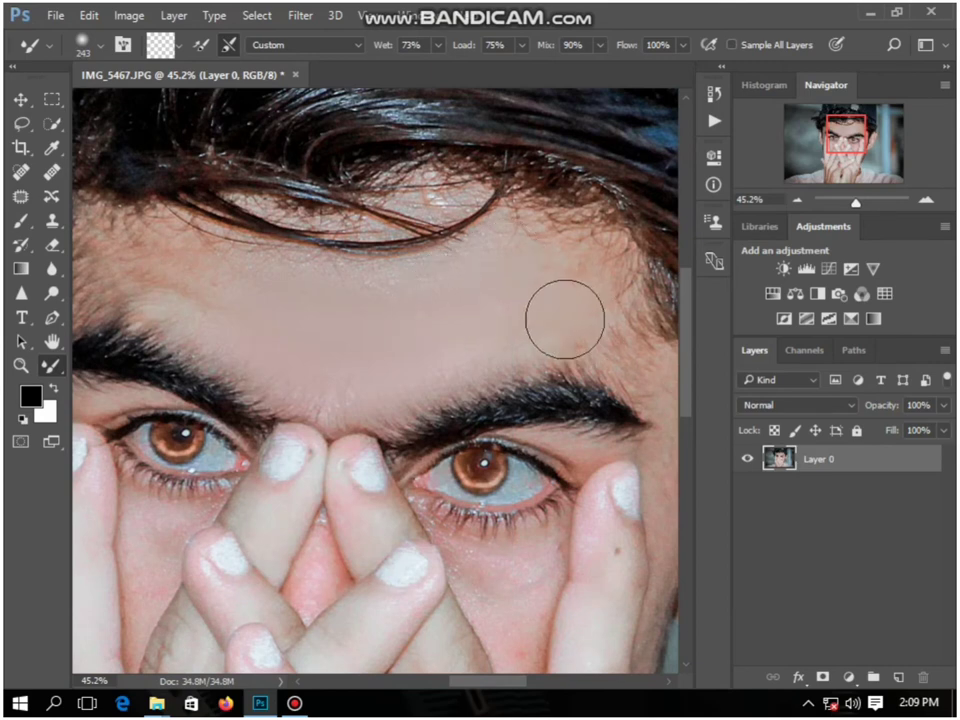
{"action": "mouse_move", "coordinate": [565, 319]}
{"action": "left_mouse_down"}
{"action": "mouse_move", "coordinate": [527, 347]}
{"action": "mouse_move", "coordinate": [441, 371]}
{"action": "mouse_move", "coordinate": [389, 356]}
{"action": "mouse_move", "coordinate": [437, 350]}
{"action": "left_mouse_up"}
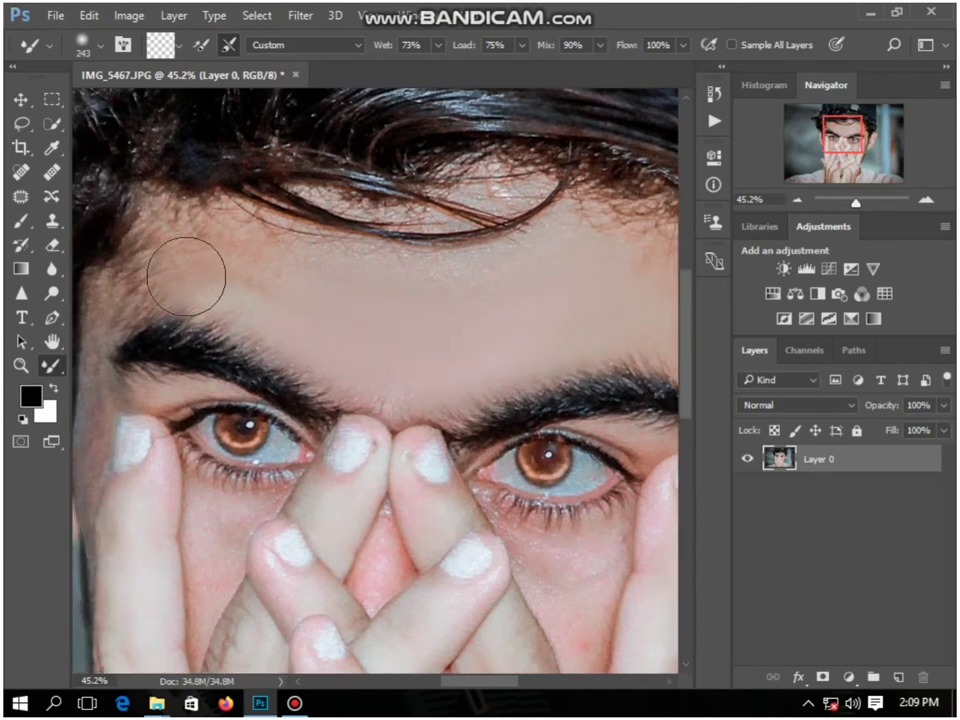
{"action": "left_click_drag", "start_coordinate": [186, 277], "coordinate": [143, 278]}
Step: Smooth the forehead above the eyebrow on the photo's left side with the Mixer Brush, first at 174 px, then 259 px
{"action": "right_click", "coordinate": [271, 298]}
{"action": "left_click_drag", "start_coordinate": [463, 343], "coordinate": [451, 343]}
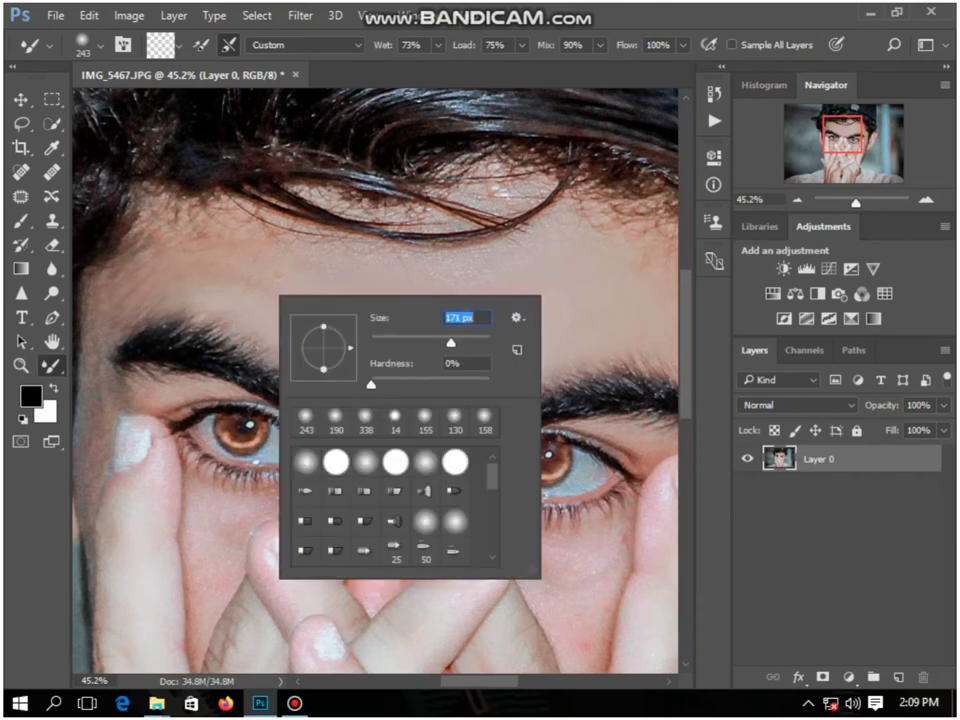
{"action": "key", "text": "Return"}
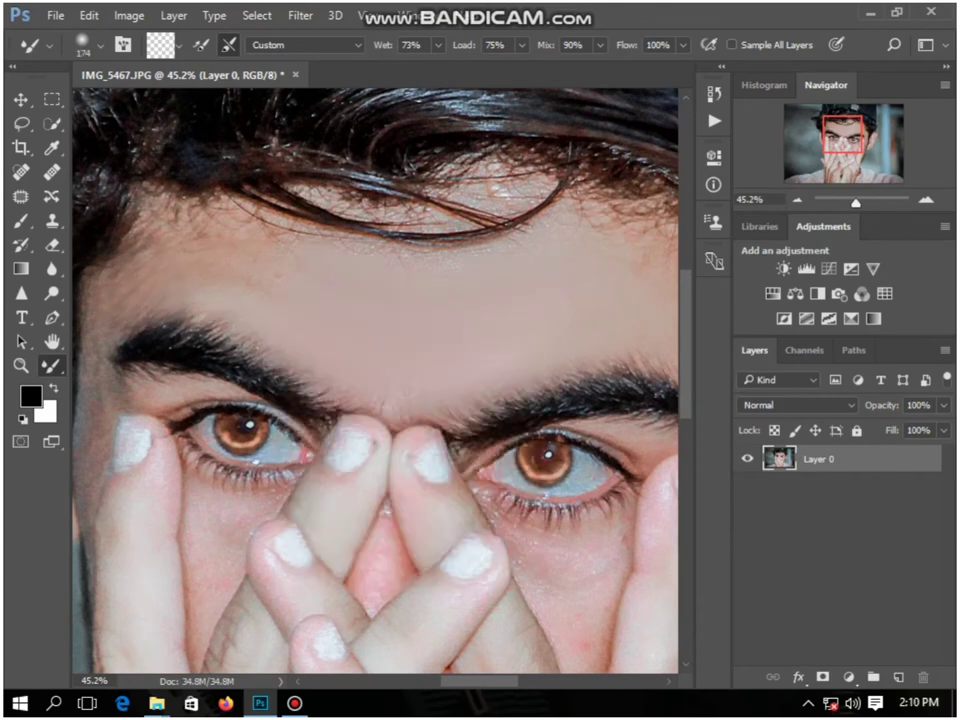
{"action": "right_click", "coordinate": [262, 314]}
{"action": "left_click_drag", "start_coordinate": [430, 358], "coordinate": [441, 358]}
{"action": "left_click", "coordinate": [511, 296]}
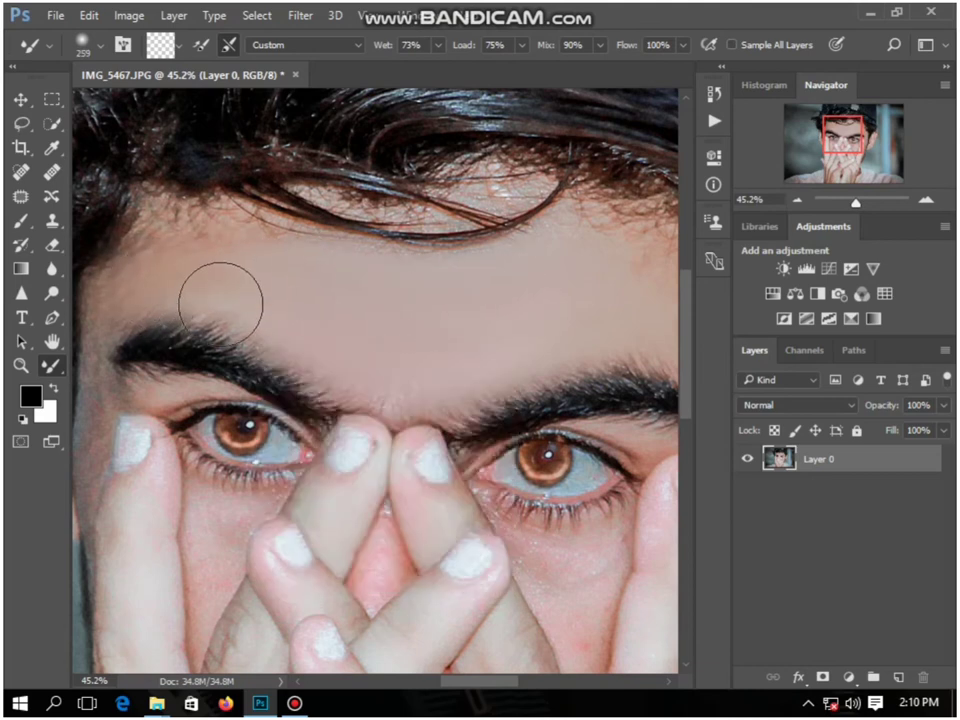
Step: Smooth the skin along the hairline and temple on the photo's left side with the Mixer Brush at 165 px
{"action": "right_click", "coordinate": [262, 316]}
{"action": "type", "text": "165"}
{"action": "key", "text": "Return"}
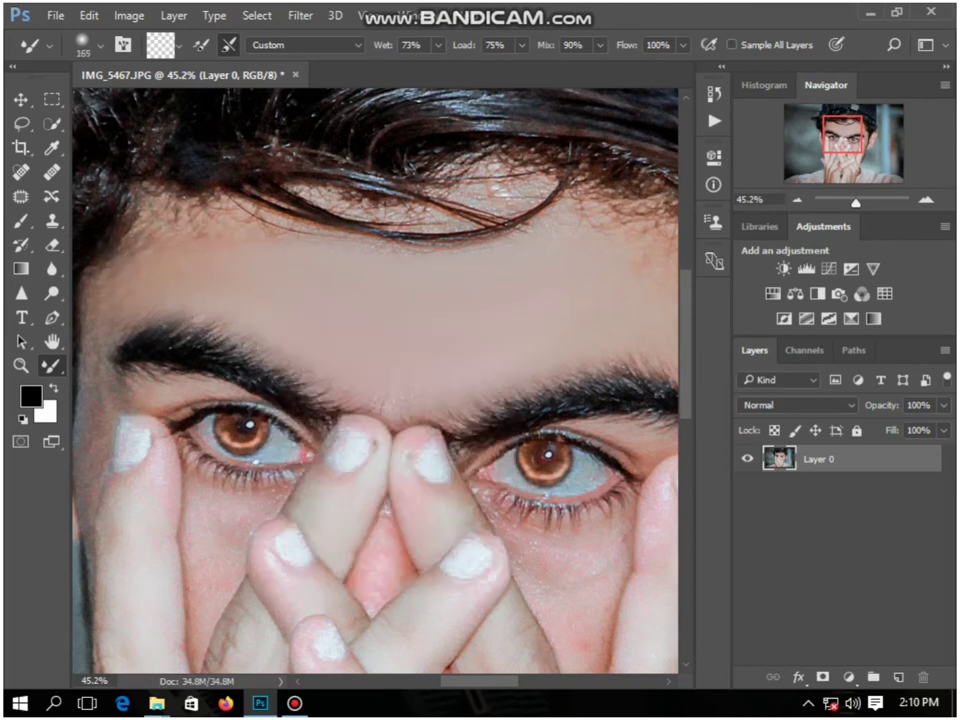
{"action": "left_click_drag", "start_coordinate": [205, 228], "coordinate": [186, 207]}
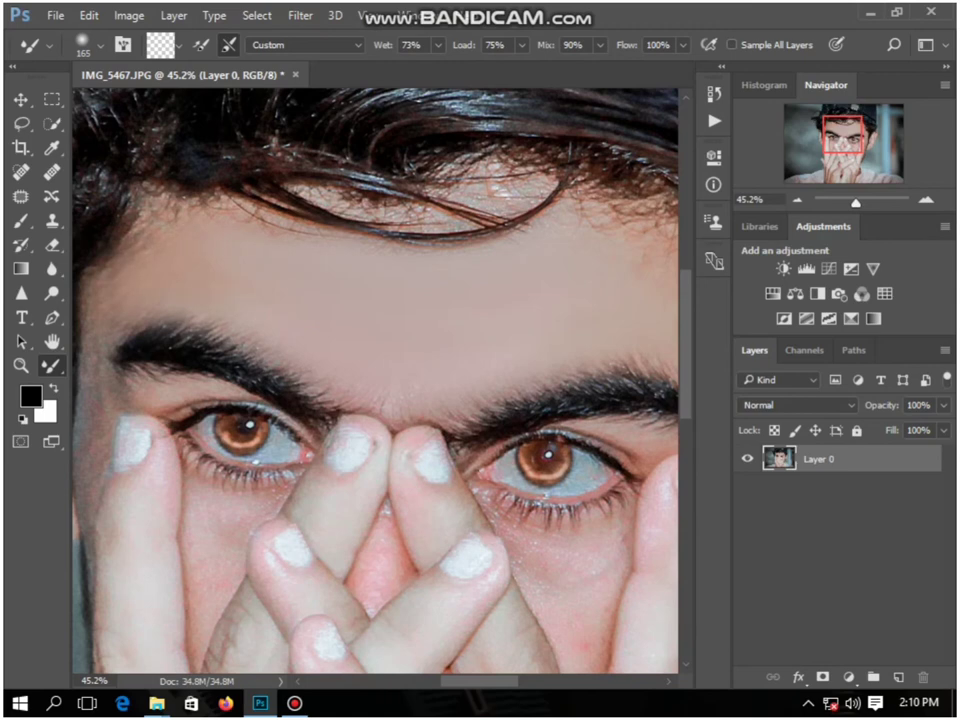
{"action": "left_click_drag", "start_coordinate": [180, 250], "coordinate": [165, 265]}
{"action": "left_click_drag", "start_coordinate": [220, 300], "coordinate": [375, 209]}
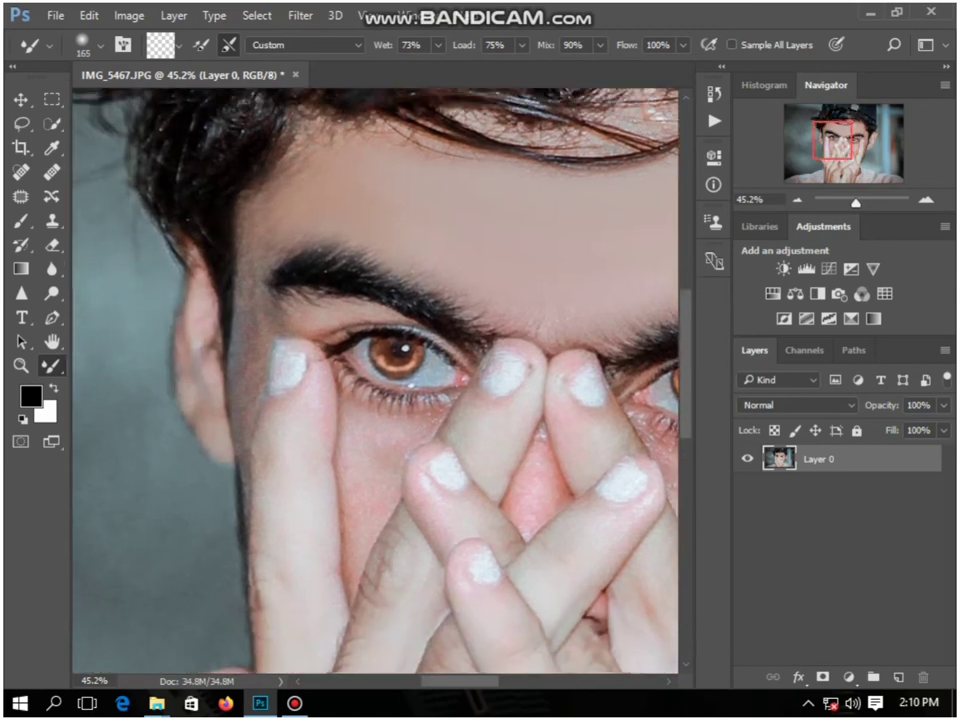
Step: Smooth the temple beside the outer end of the photo's left eyebrow with the Mixer Brush at 127 px
{"action": "scroll", "coordinate": [300, 257], "scroll_direction": "up", "scroll_amount": 1}
{"action": "right_click", "coordinate": [303, 256]}
{"action": "left_click_drag", "start_coordinate": [474, 301], "coordinate": [463, 301]}
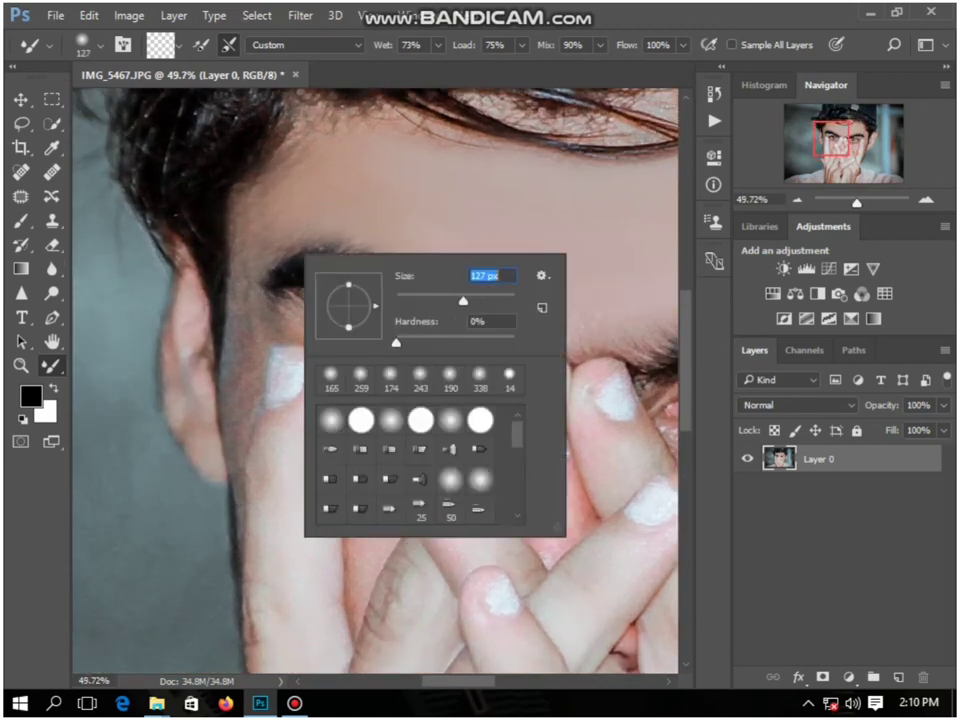
{"action": "key", "text": "Return"}
{"action": "left_click_drag", "start_coordinate": [242, 250], "coordinate": [257, 265]}
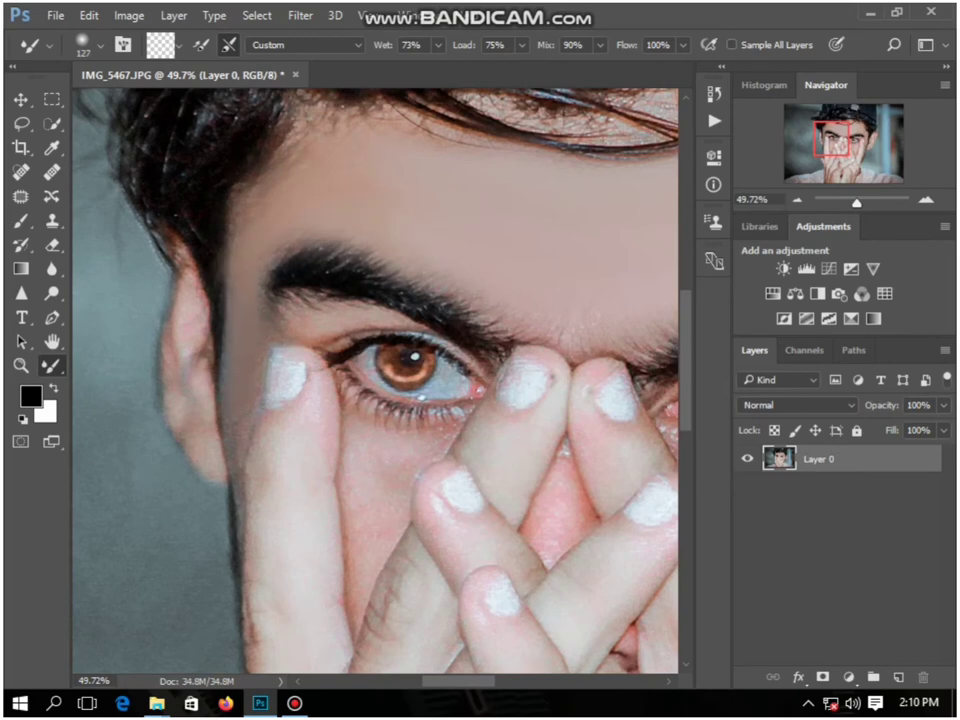
Step: Smooth the lower forehead between the eyebrows with the Mixer Brush at 174 px
{"action": "scroll", "coordinate": [290, 271], "scroll_direction": "up", "scroll_amount": 1}
{"action": "right_click", "coordinate": [290, 271]}
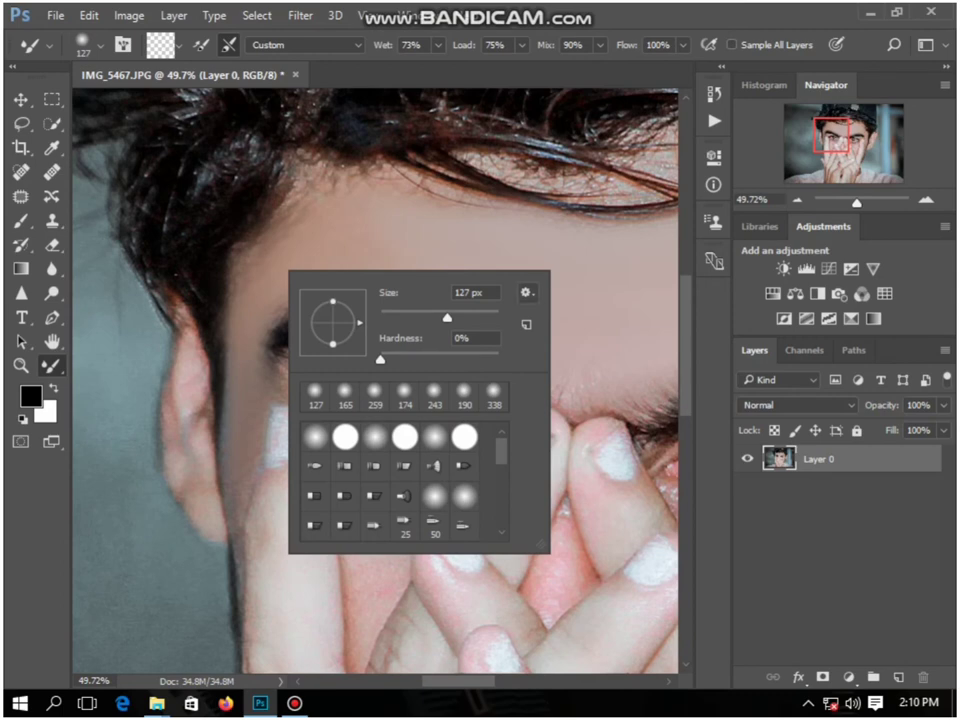
{"action": "left_click", "coordinate": [404, 393]}
{"action": "key", "text": "Return"}
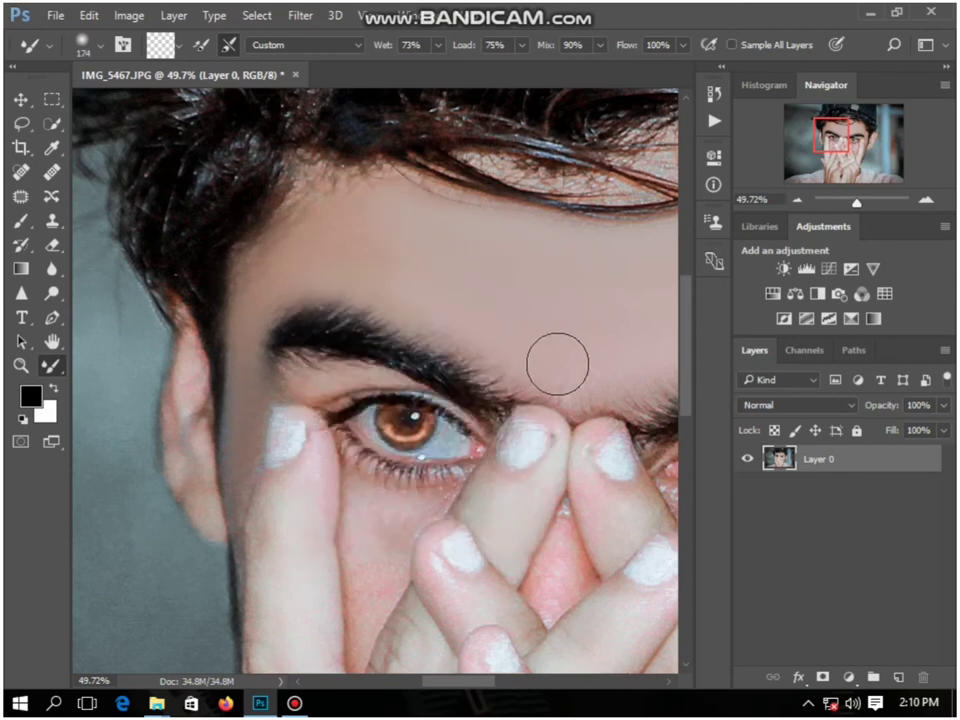
Step: Smooth the forehead and temple above the eyebrow on the photo's right side with the Mixer Brush at 190 px
{"action": "scroll", "coordinate": [261, 322], "scroll_direction": "down", "scroll_amount": 4}
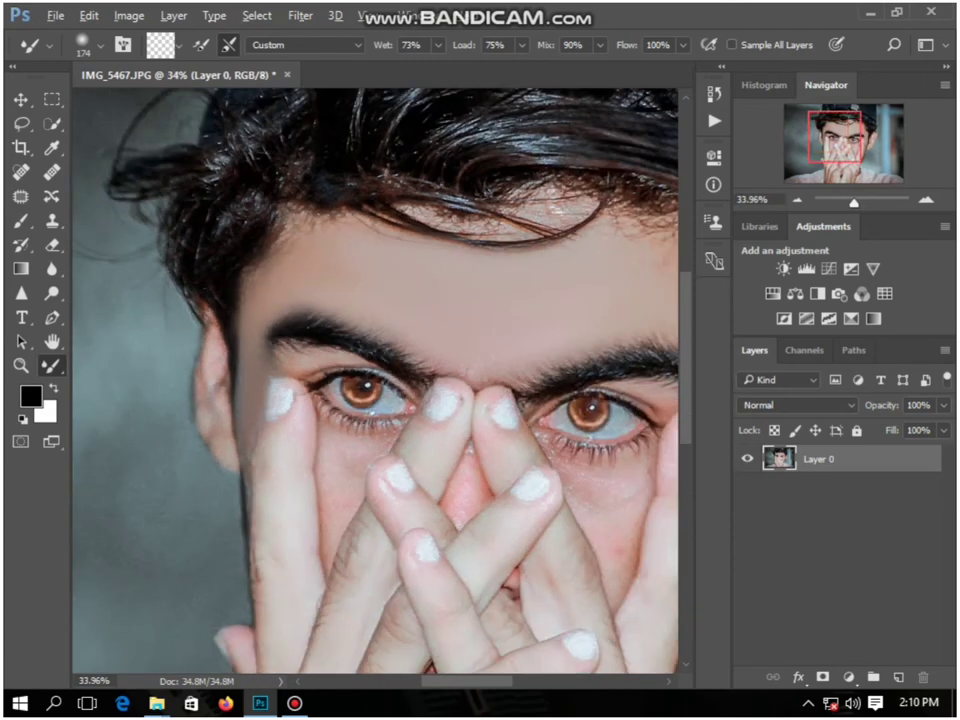
{"action": "scroll", "coordinate": [261, 322], "scroll_direction": "up", "scroll_amount": 4}
{"action": "right_click", "coordinate": [422, 310]}
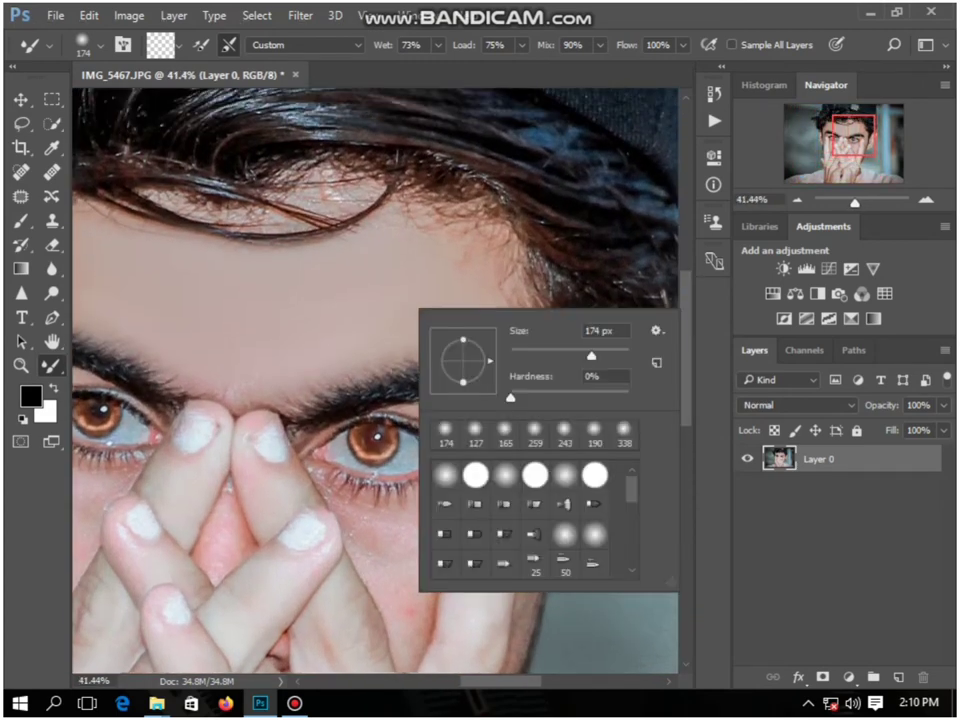
{"action": "key", "text": "Return"}
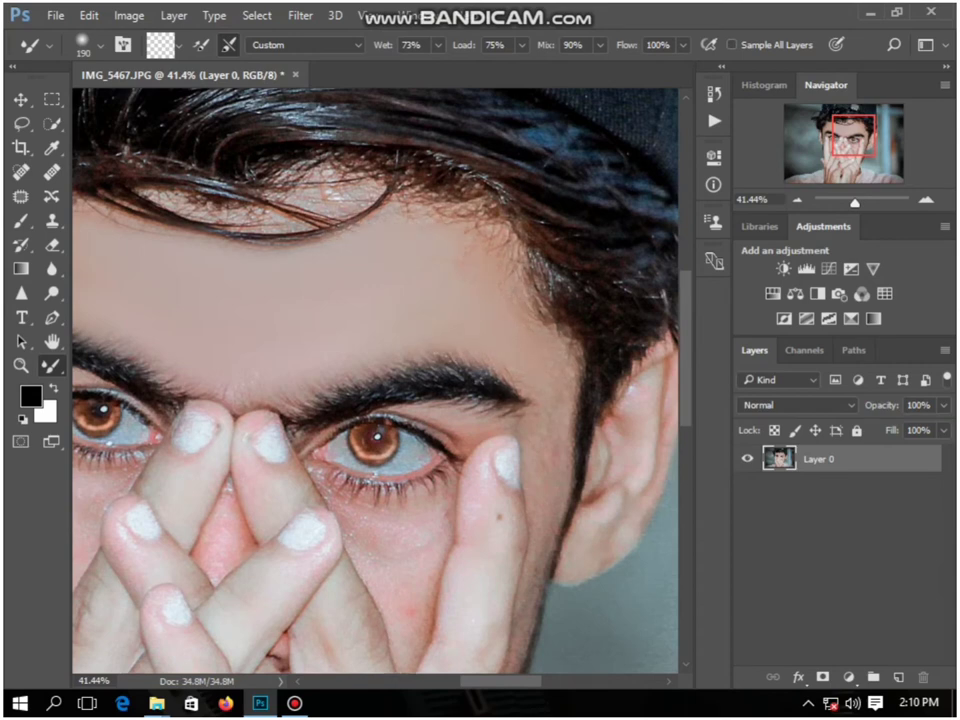
Step: Smooth the cheek between the fingers on the photo's right side with the Mixer Brush at 177 px
{"action": "scroll", "coordinate": [385, 415], "scroll_direction": "down", "scroll_amount": 8}
{"action": "scroll", "coordinate": [385, 415], "scroll_direction": "up", "scroll_amount": 5}
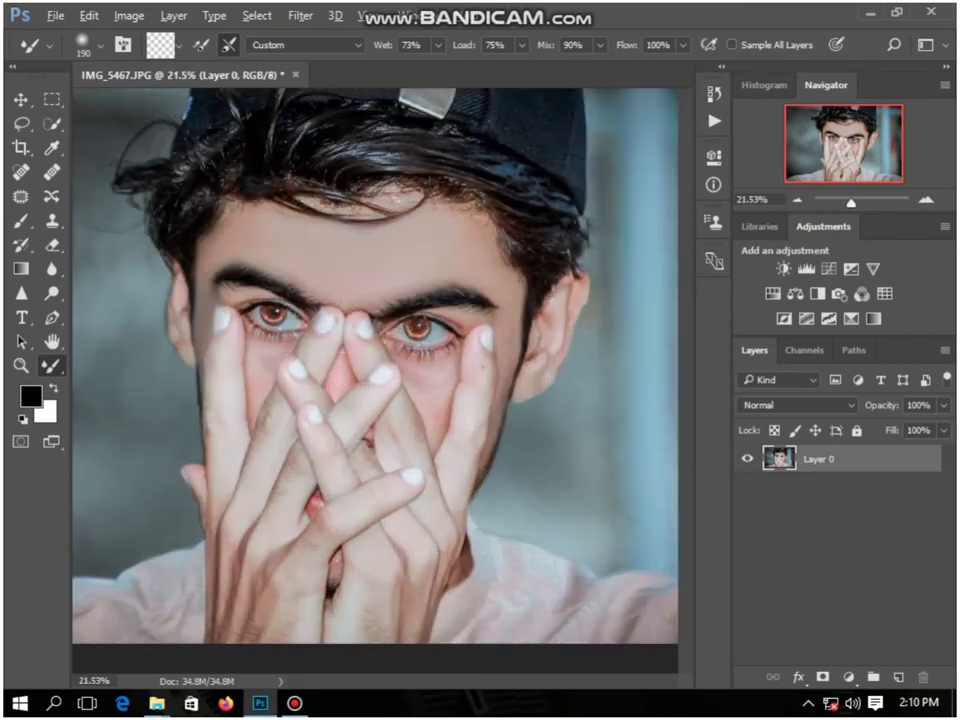
{"action": "scroll", "coordinate": [430, 380], "scroll_direction": "up", "scroll_amount": 4}
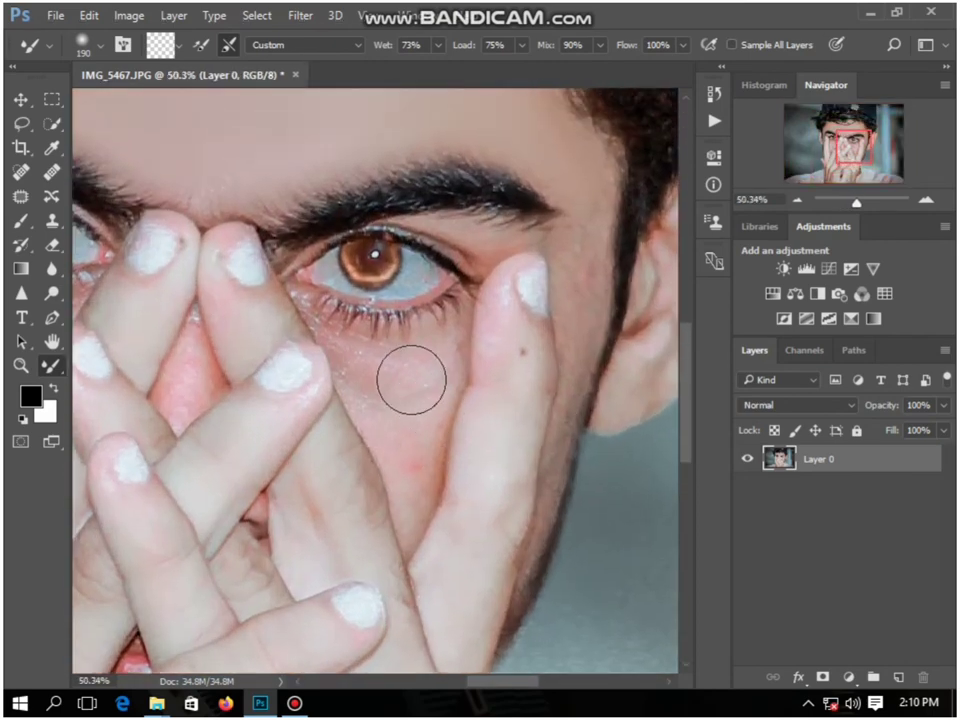
{"action": "right_click", "coordinate": [418, 380]}
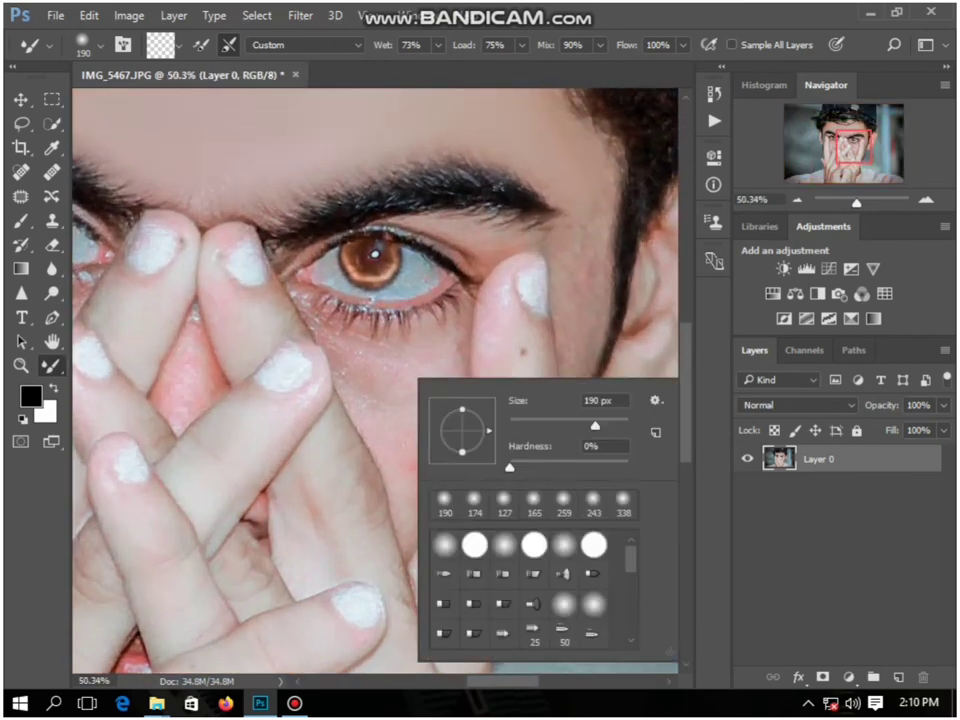
{"action": "key", "text": "Return"}
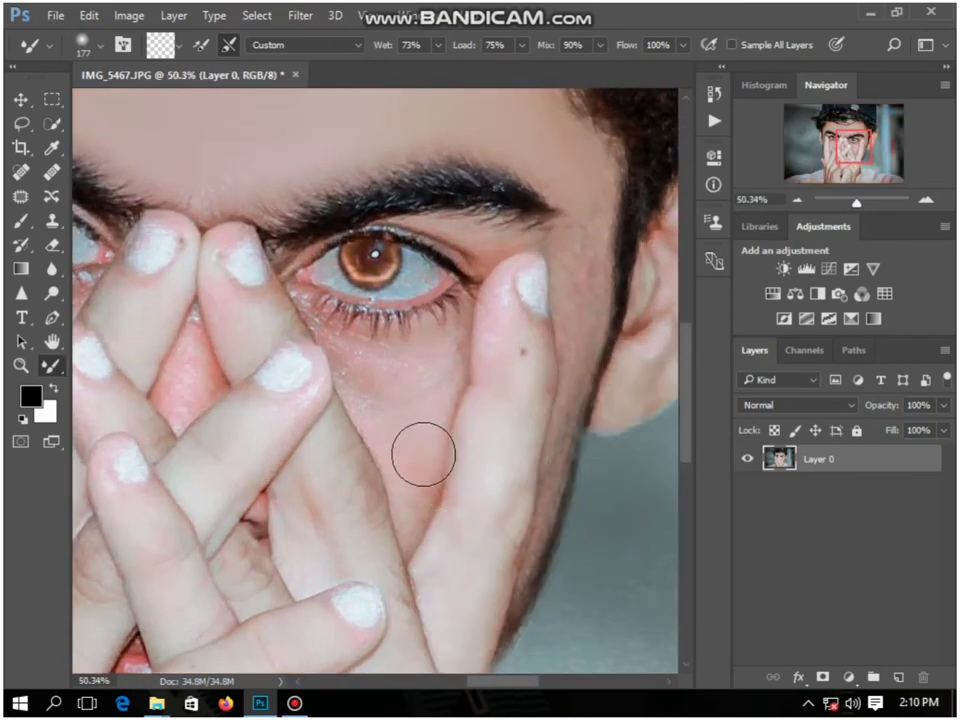
Step: Smooth the skin under the eye on the photo's right side with the Mixer Brush, first at 171 px, then 139 px
{"action": "right_click", "coordinate": [390, 411]}
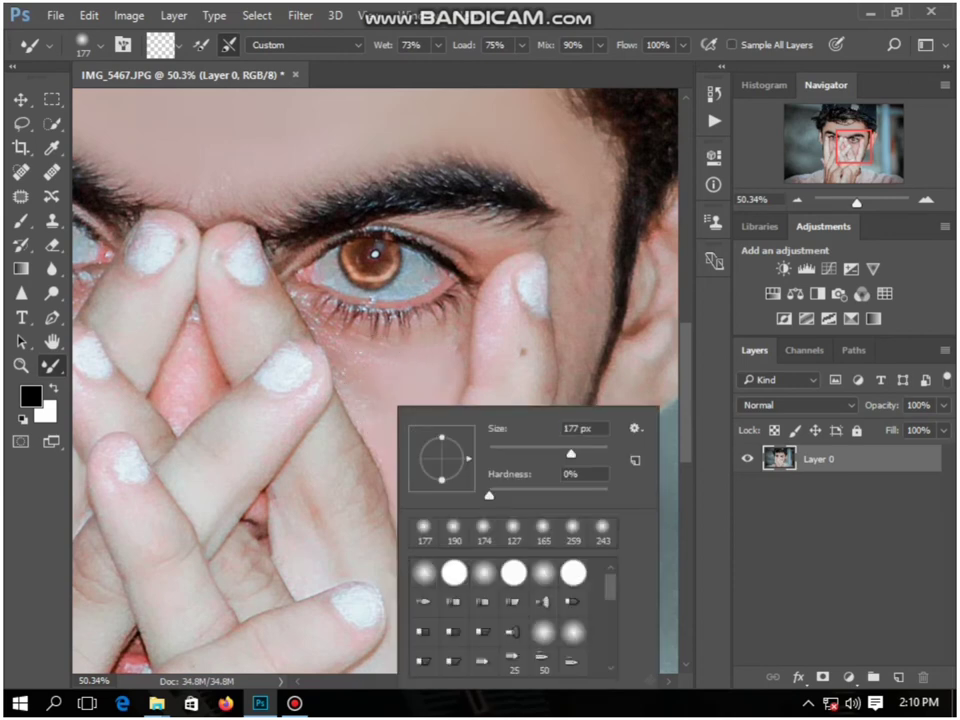
{"action": "key", "text": "Return"}
{"action": "scroll", "coordinate": [455, 386], "scroll_direction": "up", "scroll_amount": 1}
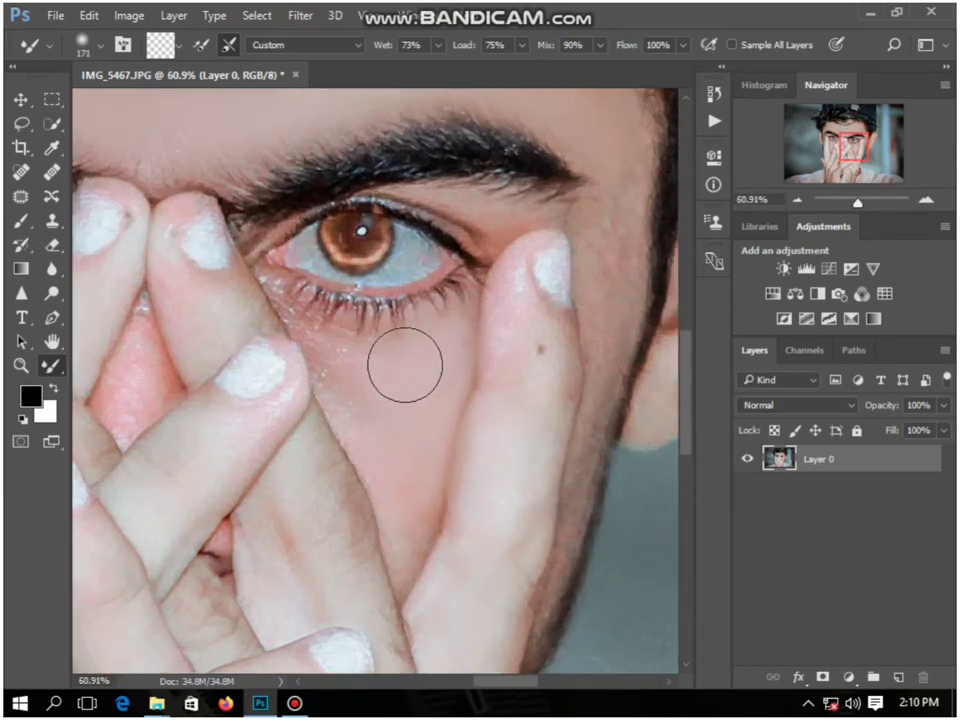
{"action": "right_click", "coordinate": [390, 427]}
{"action": "type", "text": "139"}
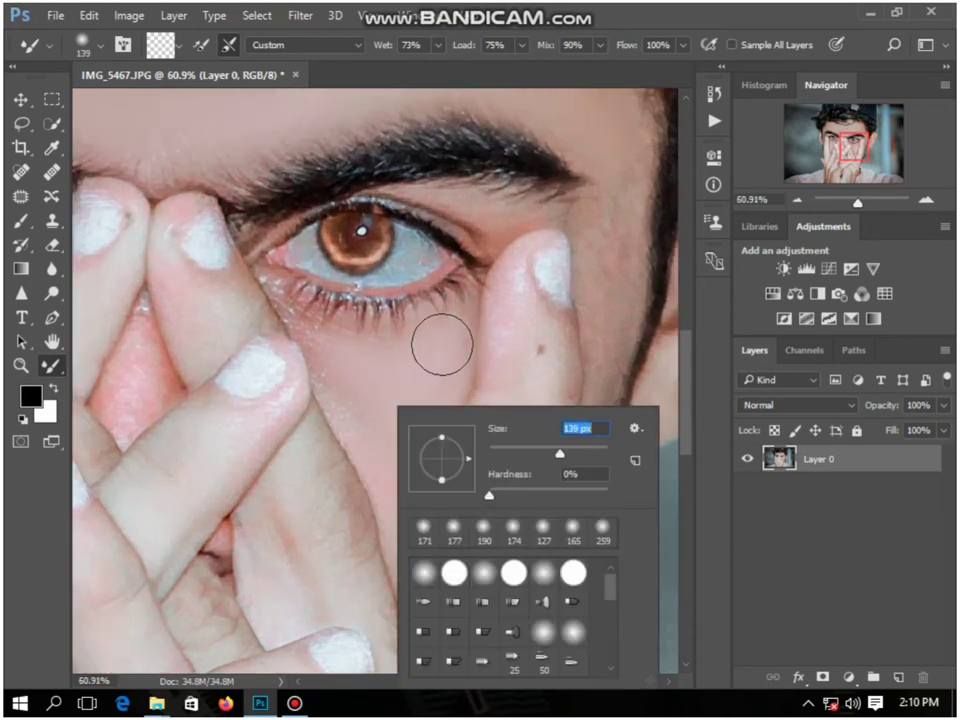
{"action": "key", "text": "Return"}
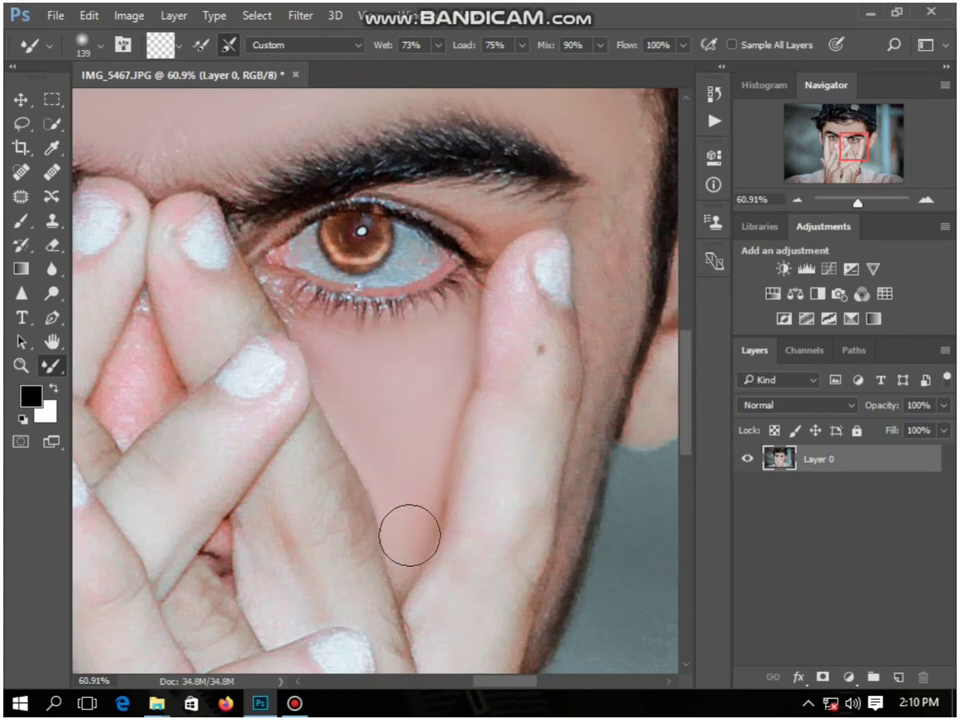
Step: Smooth the middle of the cheek below the eye on the photo's left side with the Mixer Brush at 97 px
{"action": "scroll", "coordinate": [459, 306], "scroll_direction": "down", "scroll_amount": 5}
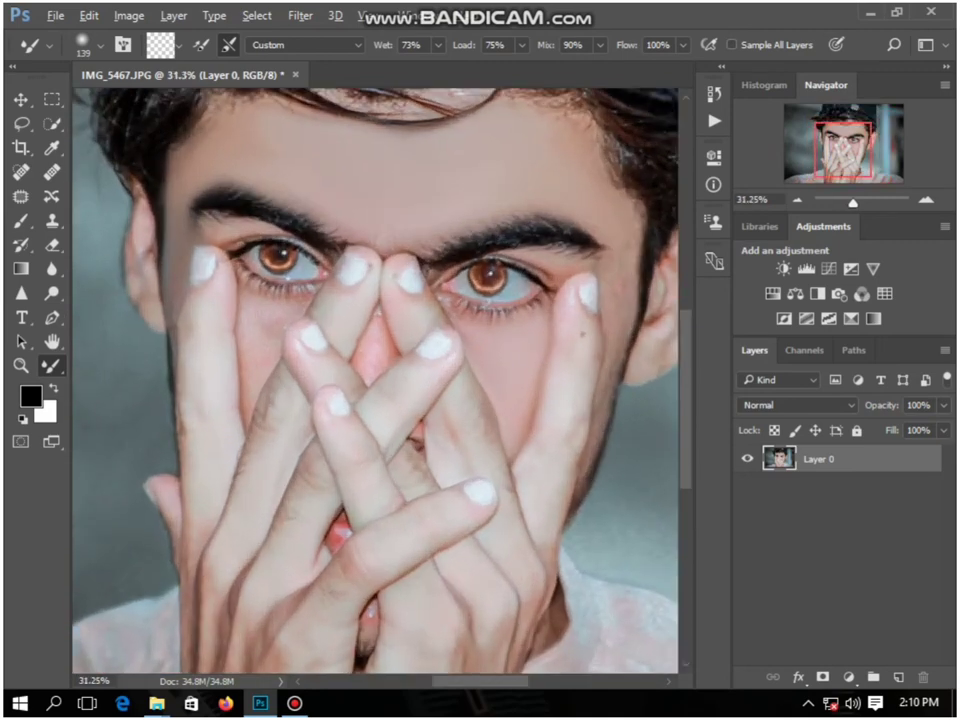
{"action": "scroll", "coordinate": [240, 354], "scroll_direction": "up", "scroll_amount": 5}
{"action": "right_click", "coordinate": [299, 342]}
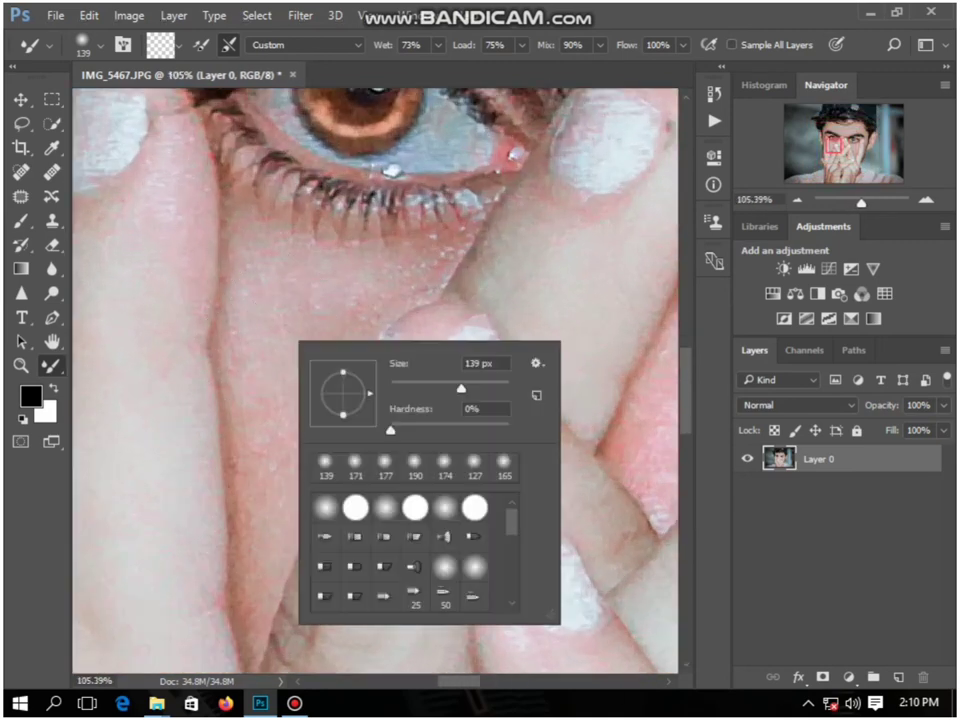
{"action": "left_click_drag", "start_coordinate": [461, 388], "coordinate": [447, 388]}
{"action": "mouse_move", "coordinate": [327, 296]}
{"action": "left_mouse_down"}
{"action": "mouse_move", "coordinate": [283, 373]}
{"action": "mouse_move", "coordinate": [276, 471]}
{"action": "left_mouse_up"}
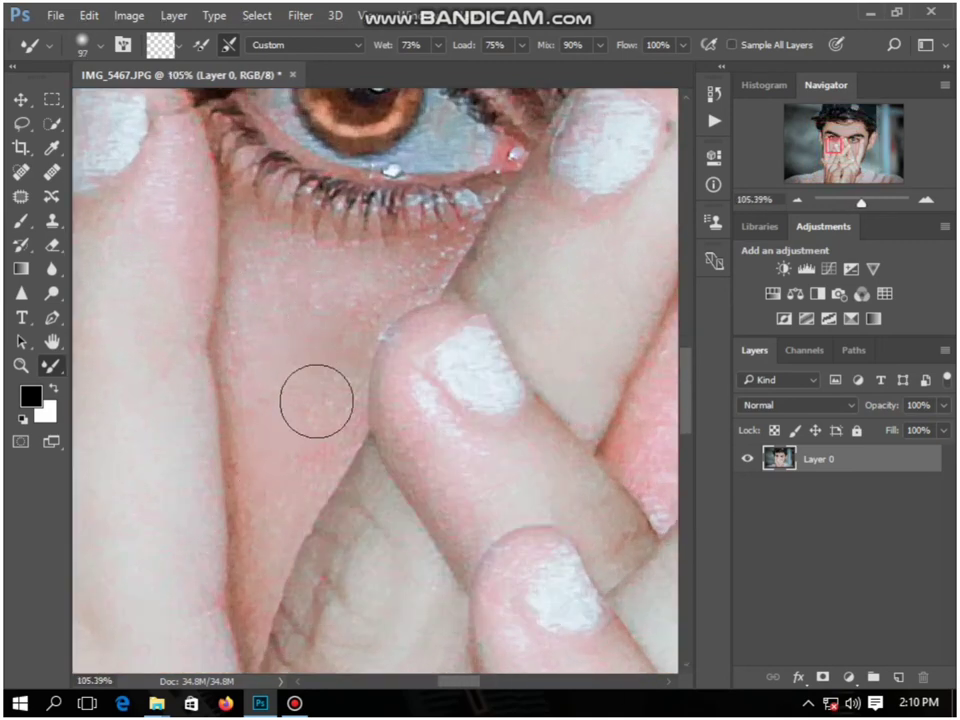
Step: Smooth the skin just below the lower lashes on the photo's left side with the Mixer Brush at 136 px
{"action": "right_click", "coordinate": [333, 348]}
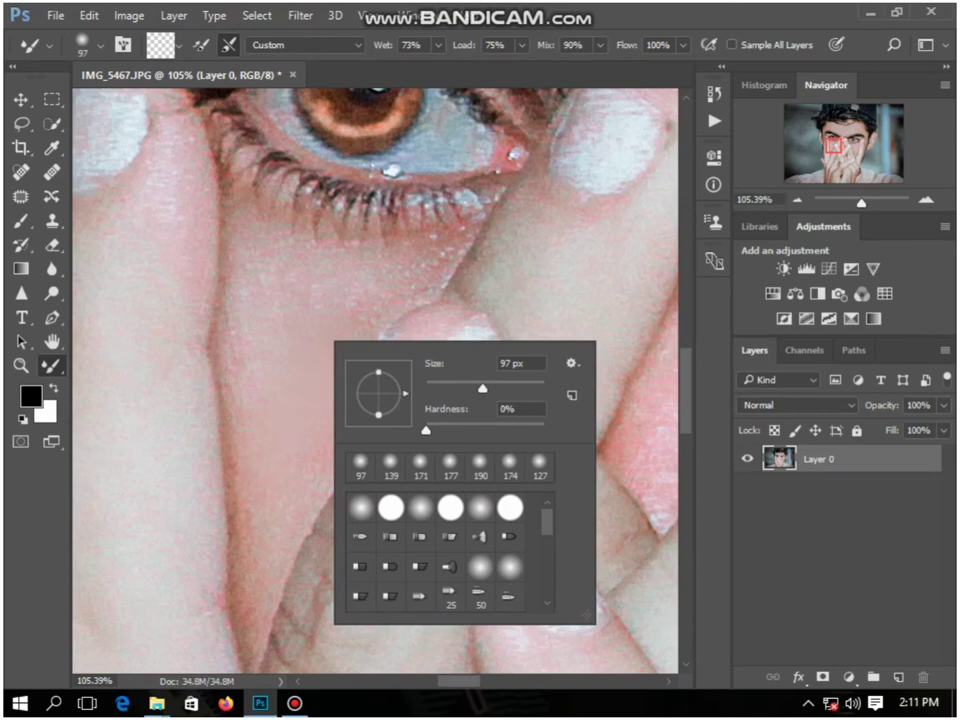
{"action": "right_click", "coordinate": [325, 314]}
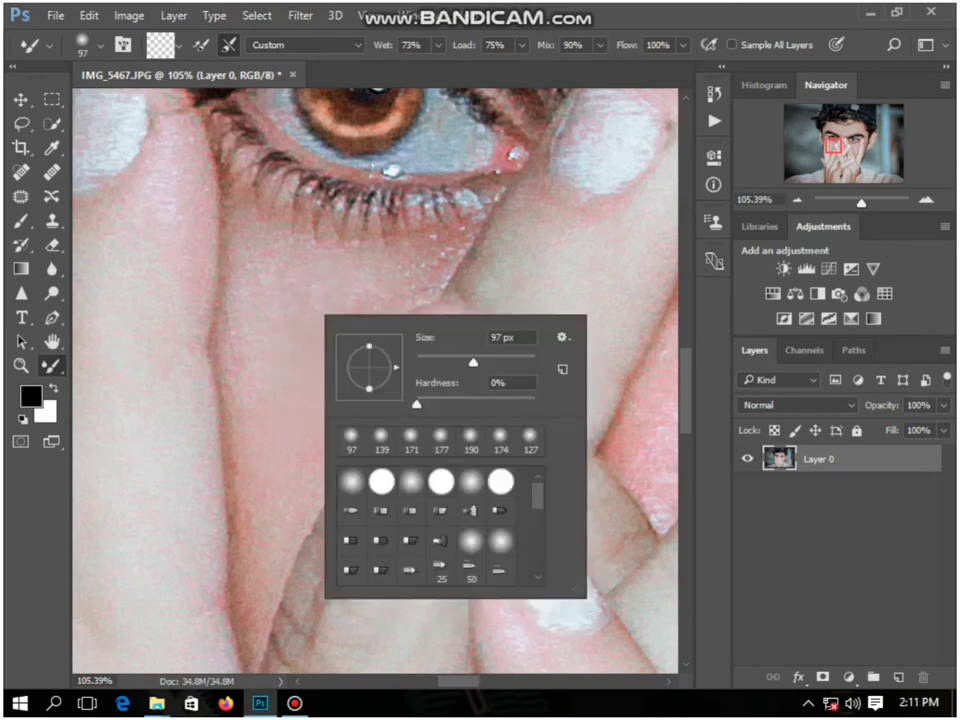
{"action": "key", "text": "Return"}
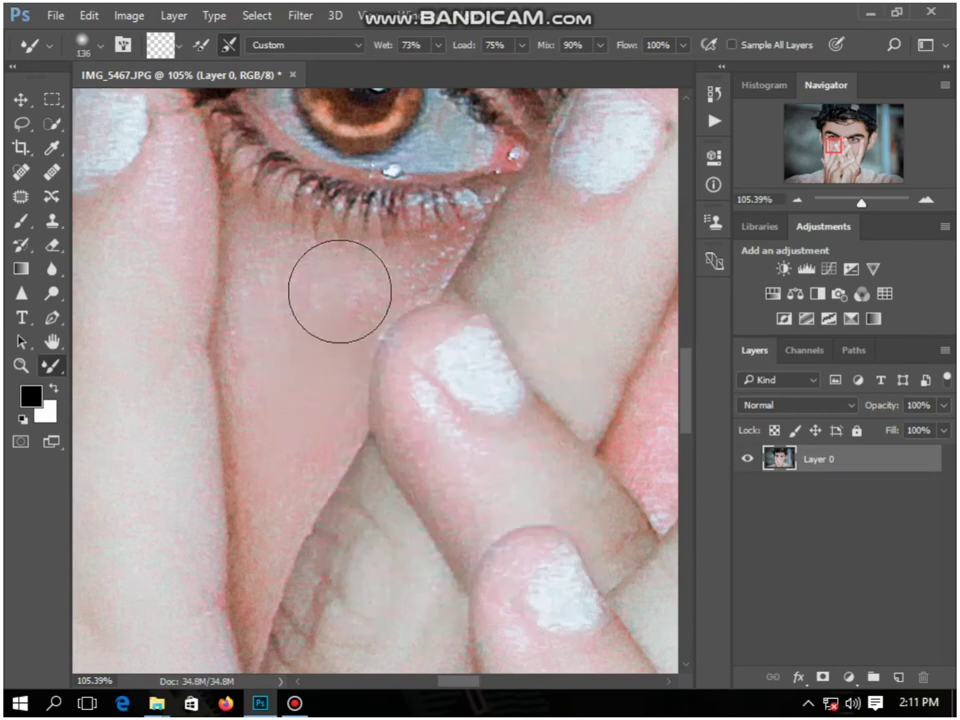
{"action": "mouse_move", "coordinate": [310, 343]}
{"action": "left_mouse_down"}
{"action": "mouse_move", "coordinate": [382, 287]}
{"action": "mouse_move", "coordinate": [368, 276]}
{"action": "mouse_move", "coordinate": [346, 301]}
{"action": "mouse_move", "coordinate": [428, 253]}
{"action": "mouse_move", "coordinate": [365, 272]}
{"action": "left_mouse_up"}
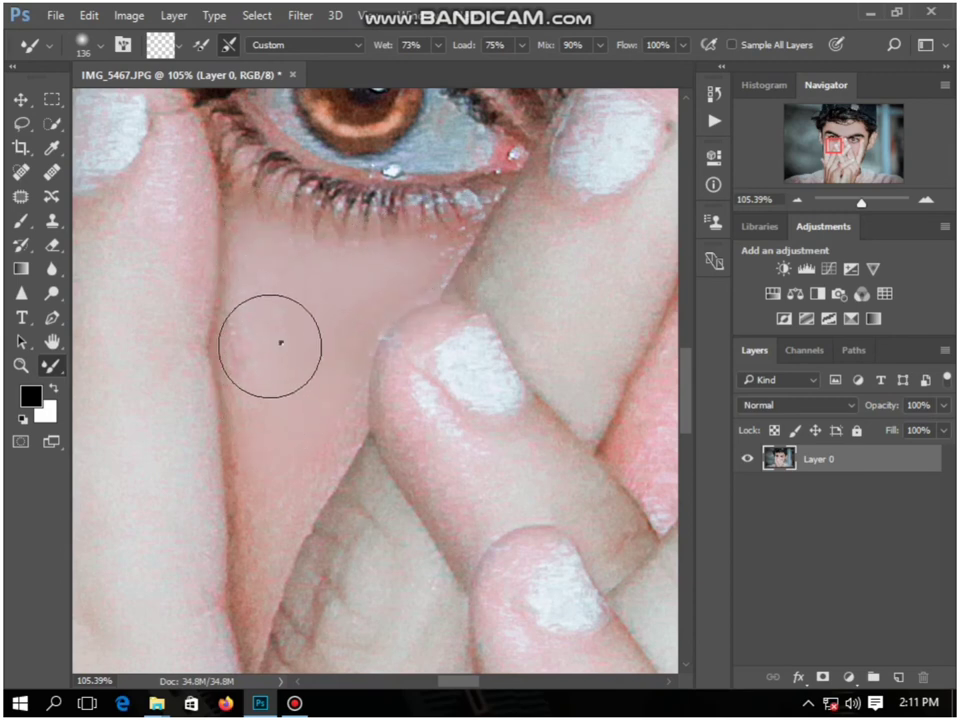
Step: Smooth the outer and lower cheek between the fingers on the photo's left side with the Mixer Brush at 114 px
{"action": "right_click", "coordinate": [279, 342]}
{"action": "key", "text": "Return"}
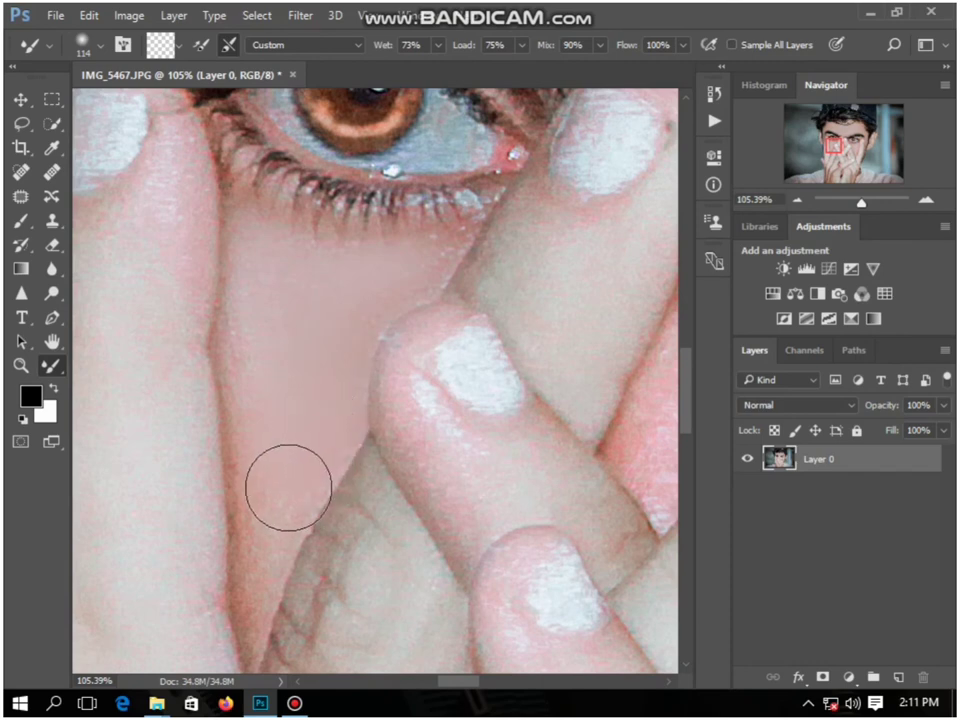
{"action": "mouse_move", "coordinate": [259, 361]}
{"action": "left_mouse_down"}
{"action": "mouse_move", "coordinate": [266, 249]}
{"action": "mouse_move", "coordinate": [286, 268]}
{"action": "mouse_move", "coordinate": [380, 278]}
{"action": "mouse_move", "coordinate": [457, 250]}
{"action": "mouse_move", "coordinate": [349, 314]}
{"action": "mouse_move", "coordinate": [257, 499]}
{"action": "left_mouse_up"}
Step: Smooth the skin between the eyebrow and upper eyelid on the photo's left side with the Mixer Brush at 84 px
{"action": "scroll", "coordinate": [279, 520], "scroll_direction": "down", "scroll_amount": 6}
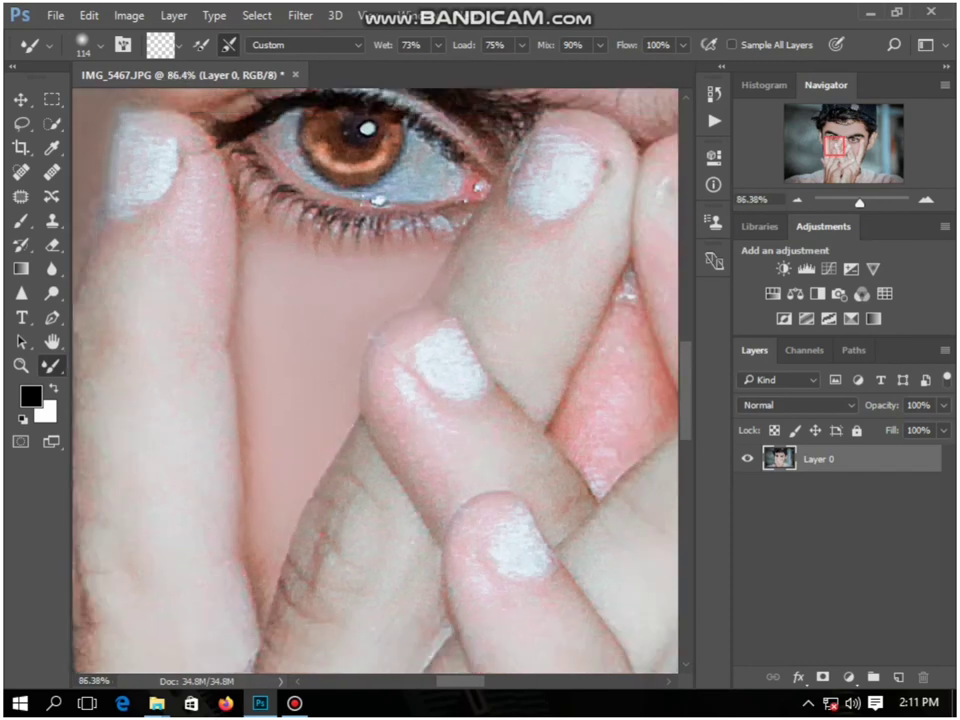
{"action": "scroll", "coordinate": [260, 240], "scroll_direction": "up", "scroll_amount": 4}
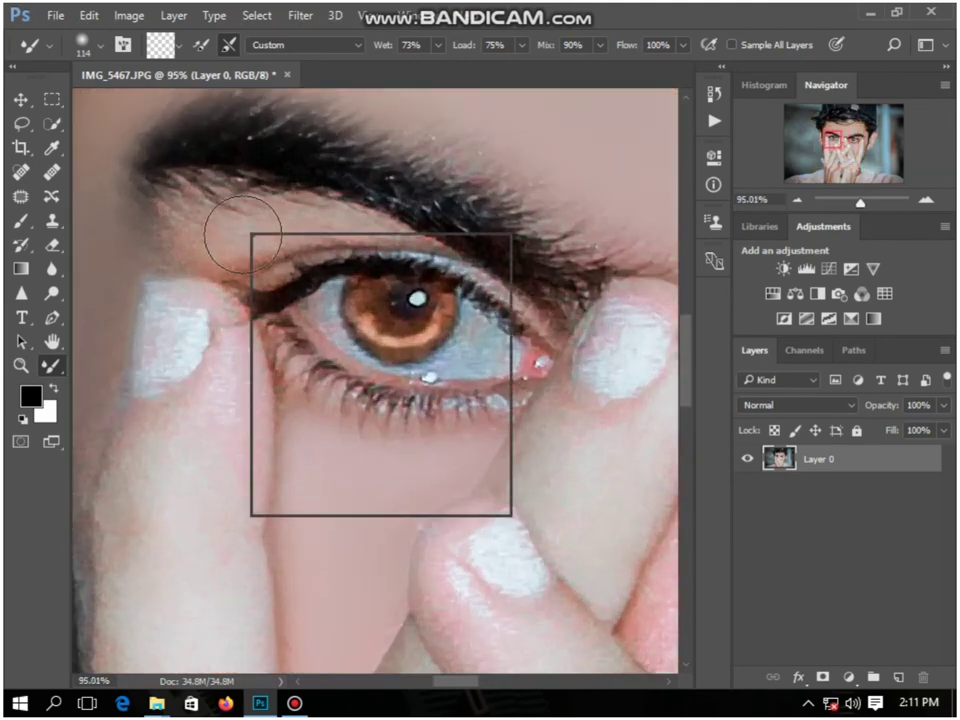
{"action": "right_click", "coordinate": [252, 235]}
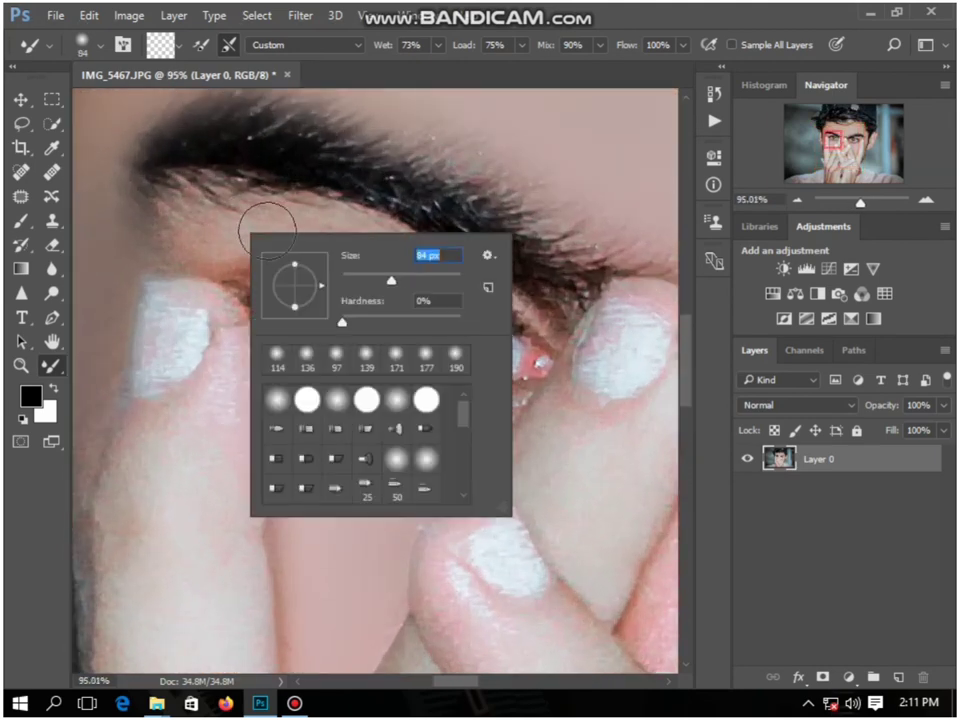
{"action": "mouse_move", "coordinate": [268, 231]}
{"action": "left_mouse_down"}
{"action": "mouse_move", "coordinate": [233, 238]}
{"action": "mouse_move", "coordinate": [298, 222]}
{"action": "mouse_move", "coordinate": [381, 228]}
{"action": "mouse_move", "coordinate": [263, 218]}
{"action": "mouse_move", "coordinate": [184, 225]}
{"action": "left_mouse_up"}
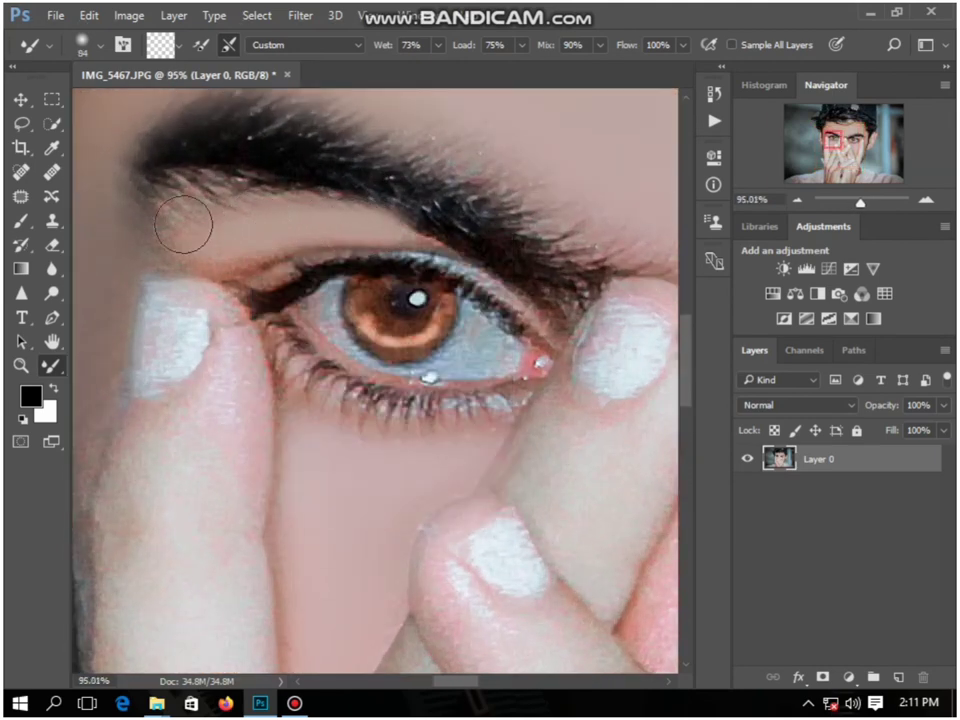
Step: Smooth the upper eyelid below the eyebrow on the photo's right side with the 84 px Mixer Brush
{"action": "scroll", "coordinate": [189, 208], "scroll_direction": "down", "scroll_amount": 5}
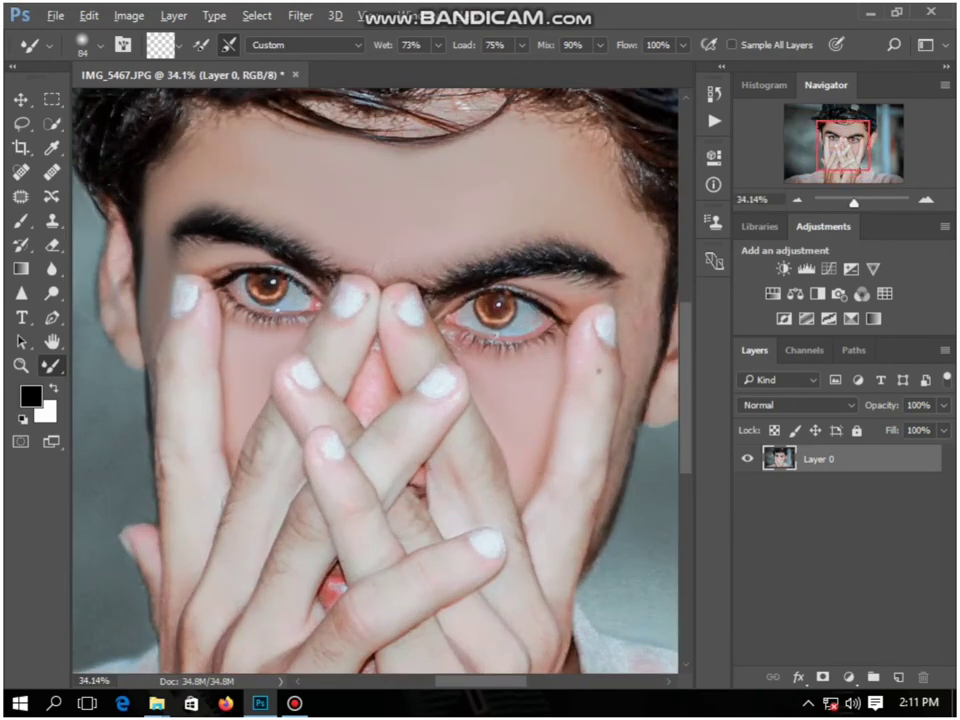
{"action": "scroll", "coordinate": [604, 302], "scroll_direction": "up", "scroll_amount": 3}
{"action": "scroll", "coordinate": [480, 270], "scroll_direction": "up", "scroll_amount": 2}
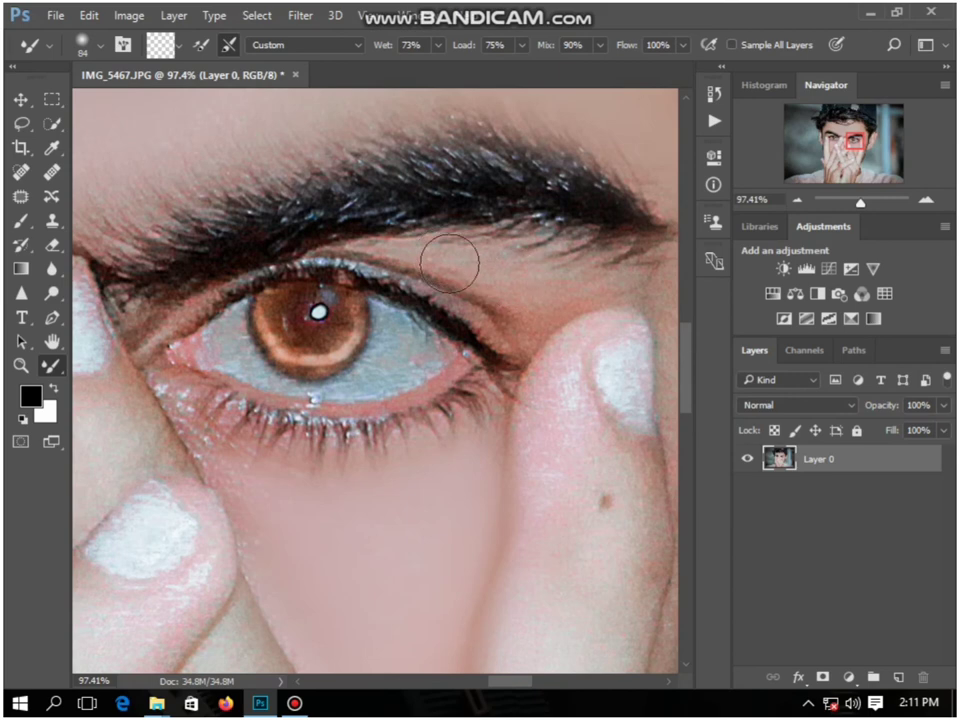
{"action": "scroll", "coordinate": [465, 259], "scroll_direction": "down", "scroll_amount": 4}
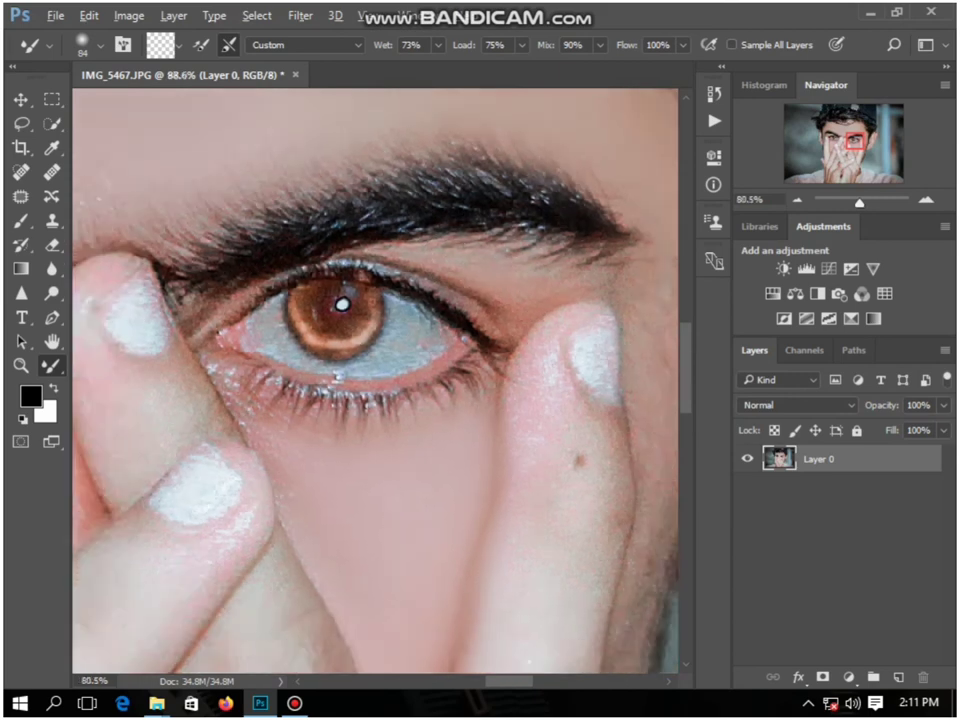
Step: Smooth the temple between the eye and hairline on the photo's right side with the Mixer Brush, first at 99 px, then 108 px
{"action": "scroll", "coordinate": [465, 259], "scroll_direction": "up", "scroll_amount": 2}
{"action": "scroll", "coordinate": [540, 300], "scroll_direction": "up", "scroll_amount": 1}
{"action": "right_click", "coordinate": [530, 295]}
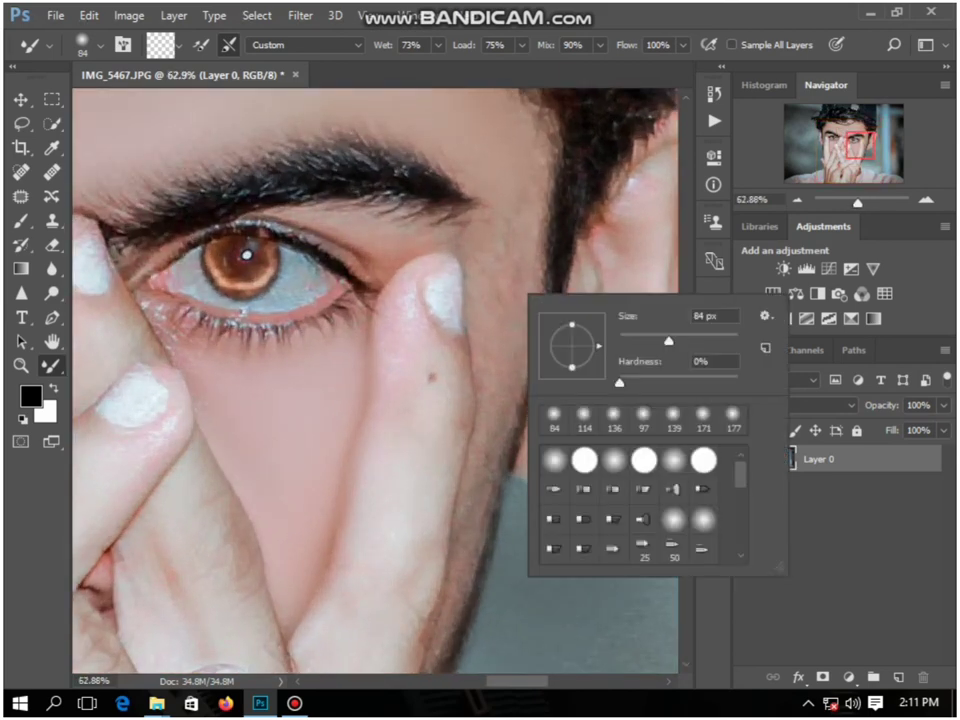
{"action": "key", "text": "Escape"}
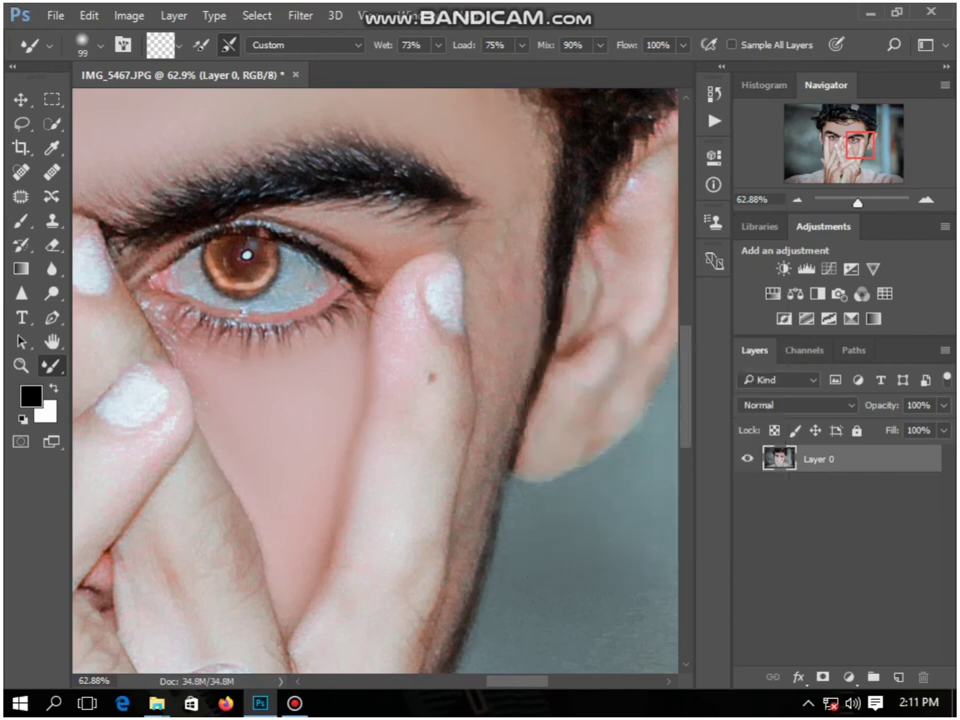
{"action": "right_click", "coordinate": [507, 299]}
{"action": "key", "text": "Return"}
Step: Duplicate the retouched layer and merge the copy down into Layer 0
{"action": "key", "text": "ctrl+j"}
{"action": "right_click", "coordinate": [869, 459]}
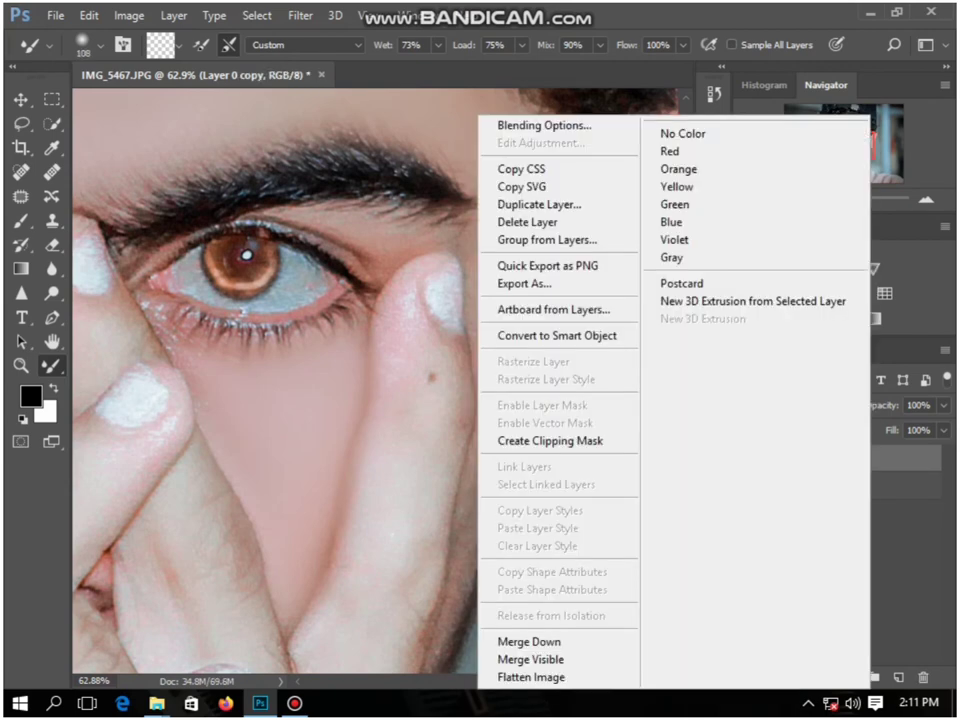
{"action": "left_click", "coordinate": [530, 642]}
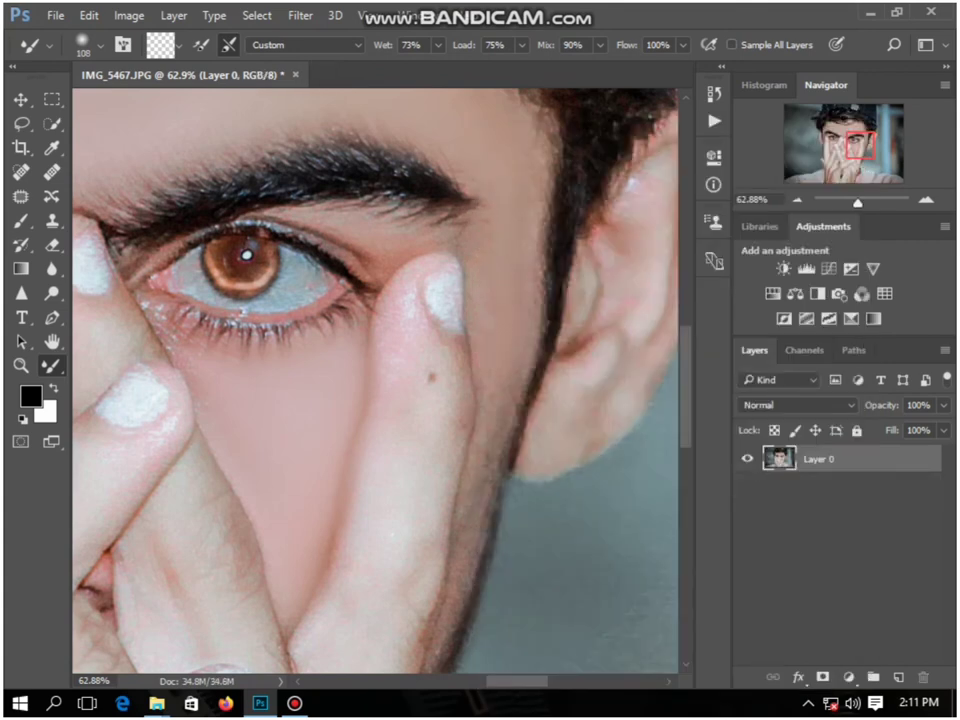
Step: Open the Camera Raw Filter for Layer 0 and dismiss the recorder window covering it
{"action": "scroll", "coordinate": [428, 231], "scroll_direction": "down", "scroll_amount": 18}
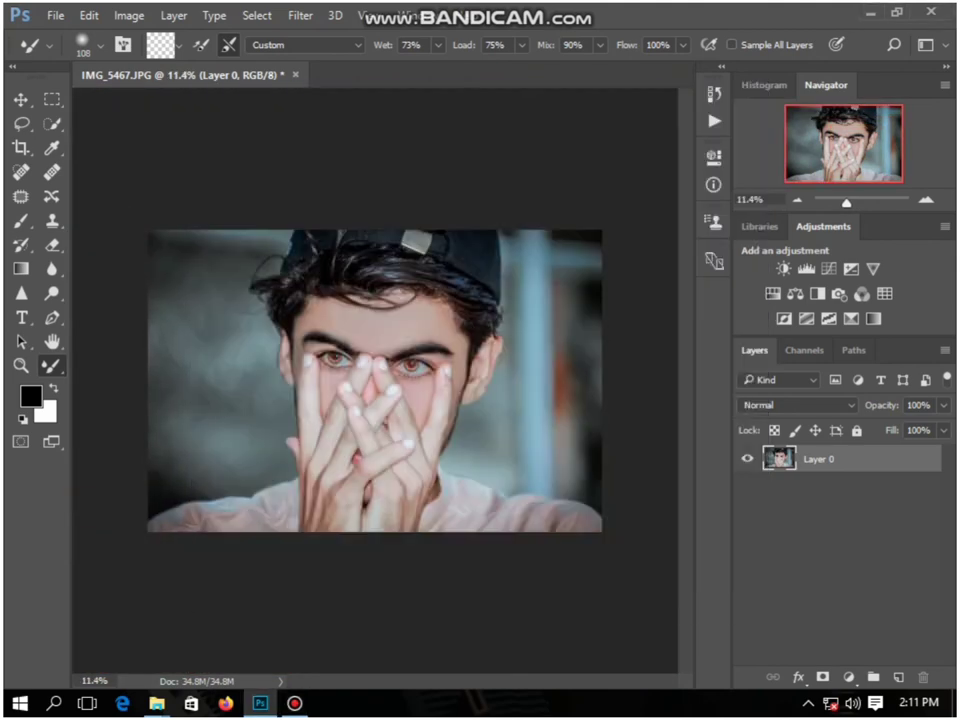
{"action": "left_click", "coordinate": [295, 703]}
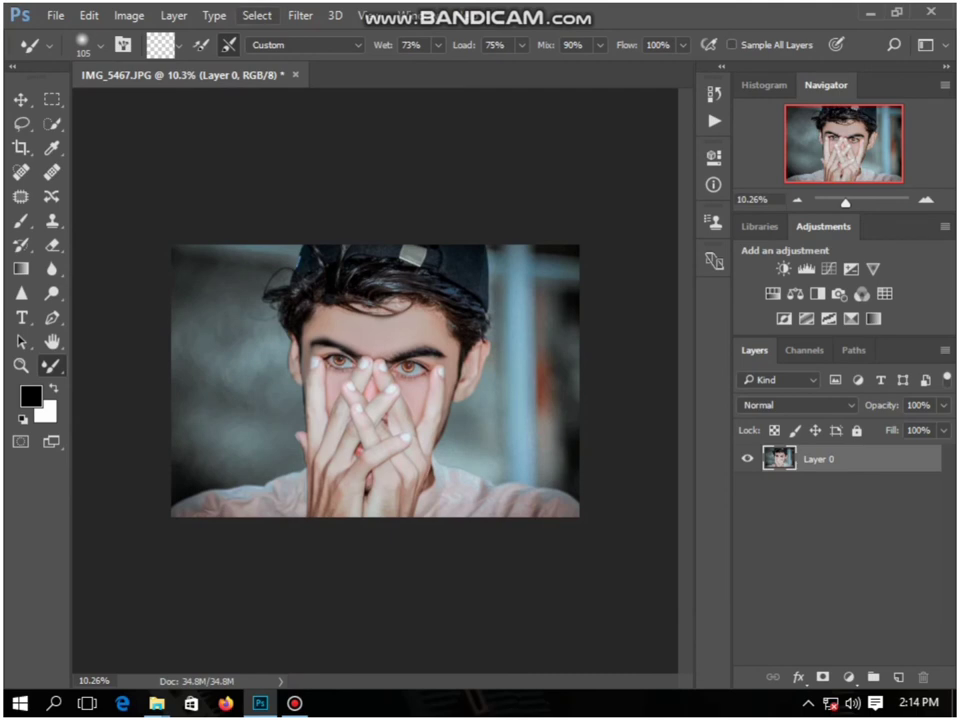
{"action": "left_click", "coordinate": [300, 15]}
{"action": "left_click", "coordinate": [300, 15]}
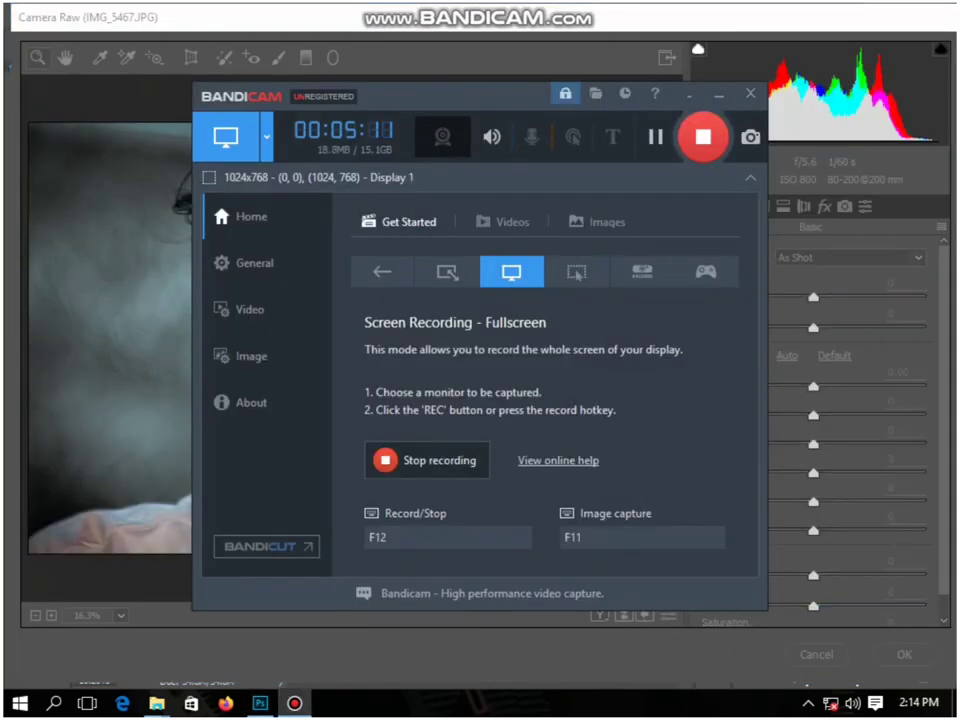
{"action": "left_click", "coordinate": [688, 93]}
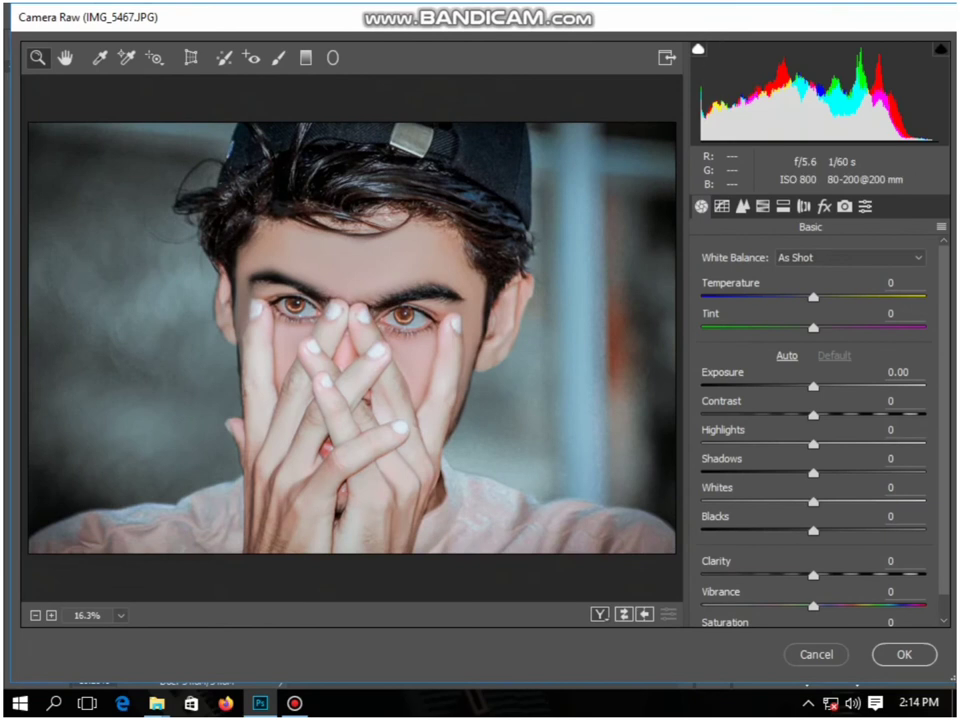
Step: Set Blacks to +4, Clarity to +15, Temperature to -2 and Tint to -1 in the Camera Raw basic adjustments
{"action": "mouse_move", "coordinate": [813, 531]}
{"action": "left_mouse_down"}
{"action": "mouse_move", "coordinate": [825, 531]}
{"action": "mouse_move", "coordinate": [778, 531]}
{"action": "mouse_move", "coordinate": [848, 531]}
{"action": "mouse_move", "coordinate": [818, 531]}
{"action": "left_mouse_up"}
{"action": "mouse_move", "coordinate": [813, 575]}
{"action": "left_mouse_down"}
{"action": "mouse_move", "coordinate": [789, 575]}
{"action": "mouse_move", "coordinate": [830, 575]}
{"action": "left_mouse_up"}
{"action": "mouse_move", "coordinate": [813, 297]}
{"action": "left_mouse_down"}
{"action": "mouse_move", "coordinate": [789, 297]}
{"action": "mouse_move", "coordinate": [844, 297]}
{"action": "mouse_move", "coordinate": [823, 297]}
{"action": "left_mouse_up"}
{"action": "key", "text": "Down"}
{"action": "key", "text": "Down"}
{"action": "key", "text": "Down"}
{"action": "key", "text": "Down"}
{"action": "key", "text": "Down"}
{"action": "key", "text": "Down"}
{"action": "key", "text": "Down"}
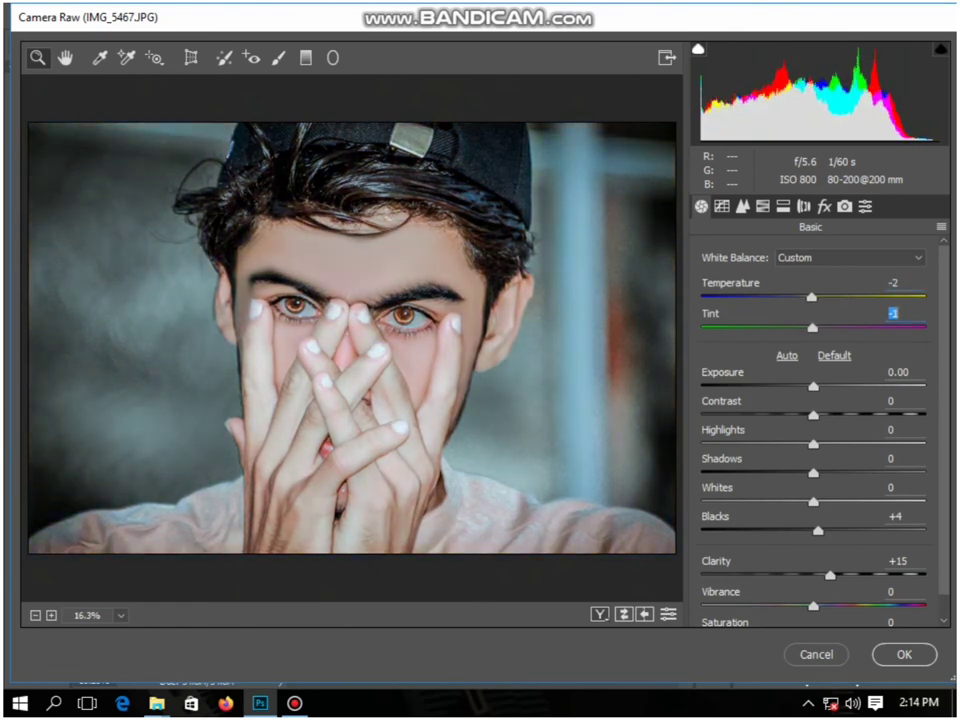
Step: Brighten the skin tones in the HSL luminance adjustments by setting Oranges to +38 and Yellows to +30
{"action": "left_click", "coordinate": [763, 206]}
{"action": "left_click", "coordinate": [840, 285]}
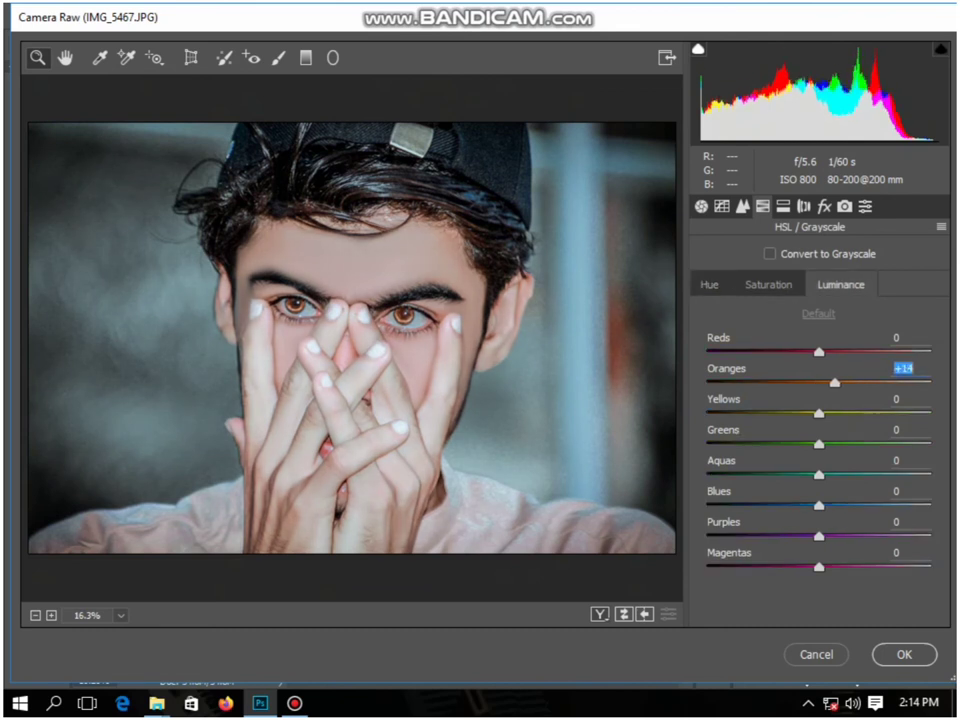
{"action": "key", "text": "Tab"}
{"action": "type", "text": "-47"}
{"action": "key", "text": "Return"}
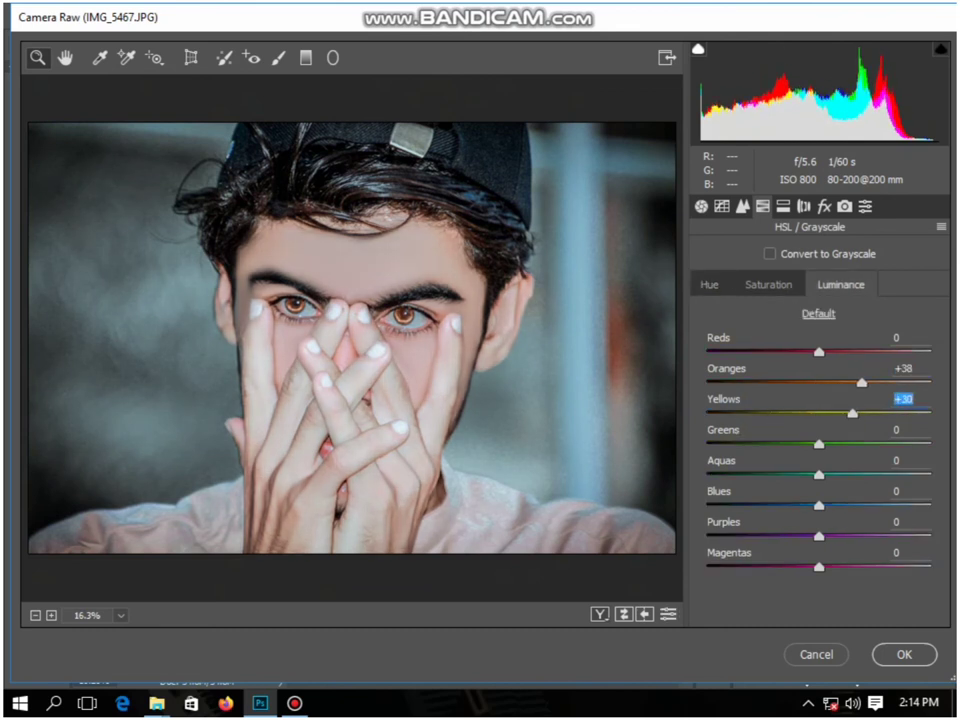
{"action": "type", "text": "23"}
{"action": "key", "text": "Return"}
Step: Set the HSL saturation of Reds to +2, Oranges to -1 and Blues to +10
{"action": "key", "text": "ctrl+alt+shift+s"}
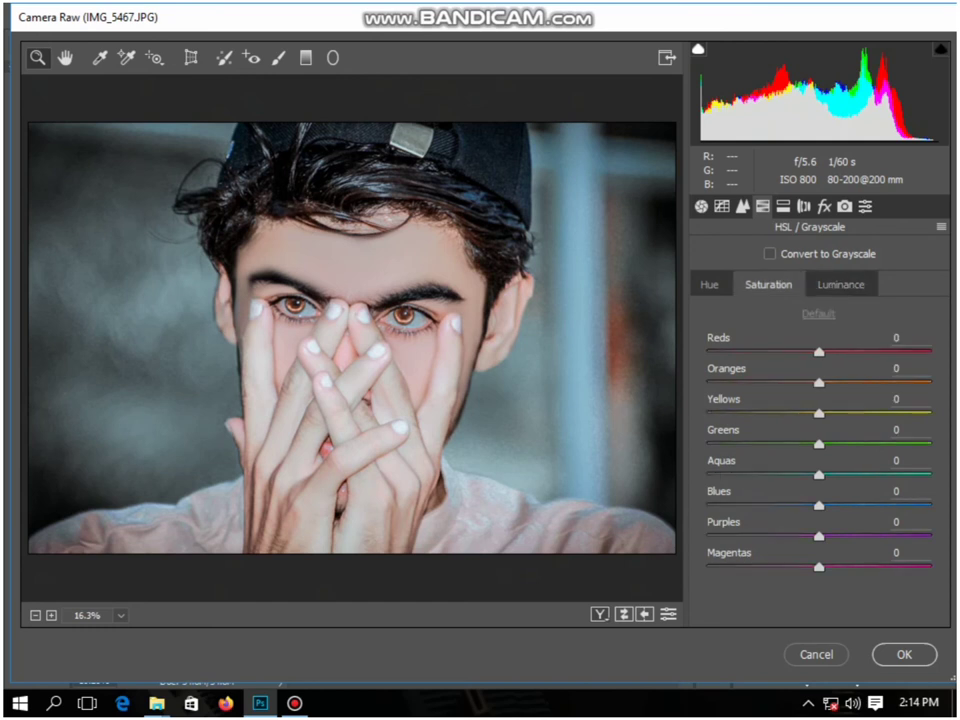
{"action": "type", "text": "-1"}
{"action": "key", "text": "Return"}
{"action": "left_click_drag", "start_coordinate": [826, 352], "coordinate": [821, 352]}
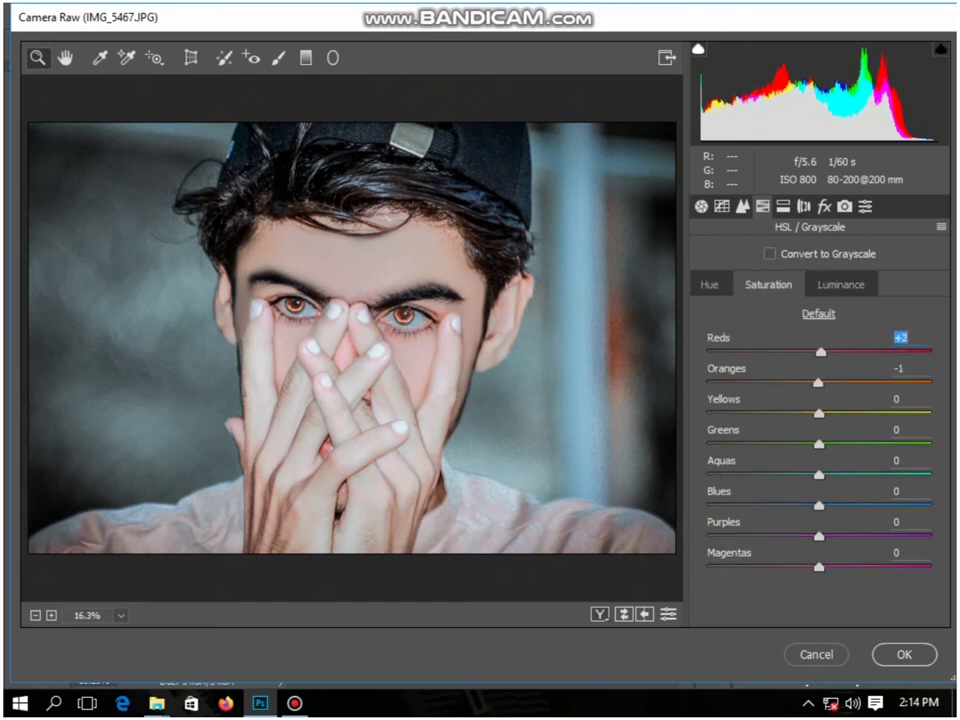
{"action": "mouse_move", "coordinate": [819, 506]}
{"action": "left_mouse_down"}
{"action": "mouse_move", "coordinate": [709, 506]}
{"action": "mouse_move", "coordinate": [906, 506]}
{"action": "mouse_move", "coordinate": [830, 506]}
{"action": "left_mouse_up"}
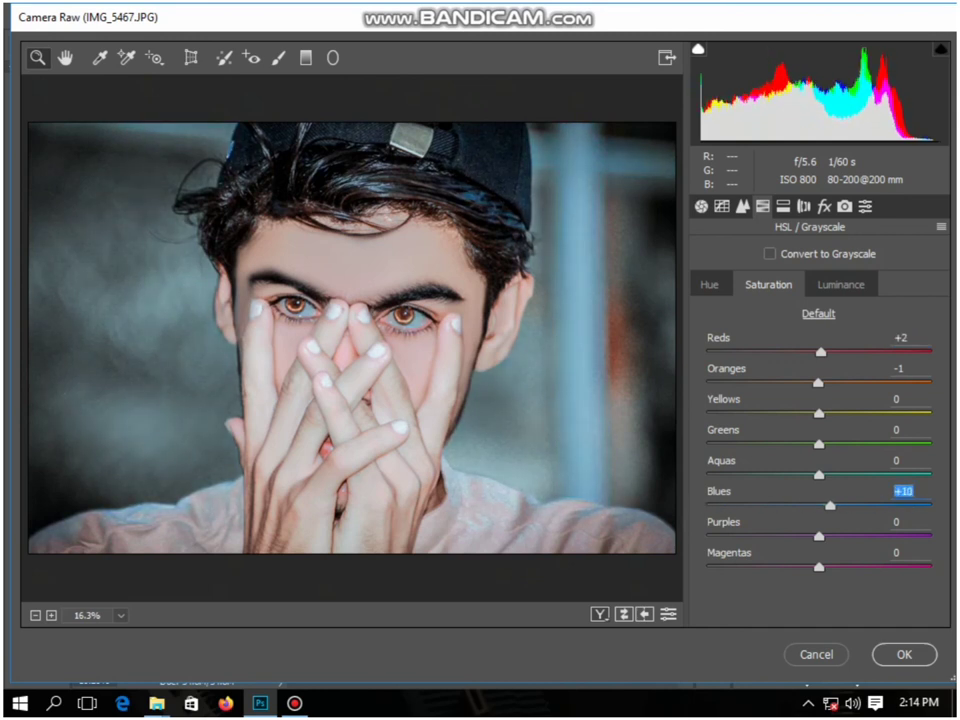
Step: Darken the photo's edges with a Highlight Priority post-crop vignette at Amount -41
{"action": "left_click", "coordinate": [701, 206]}
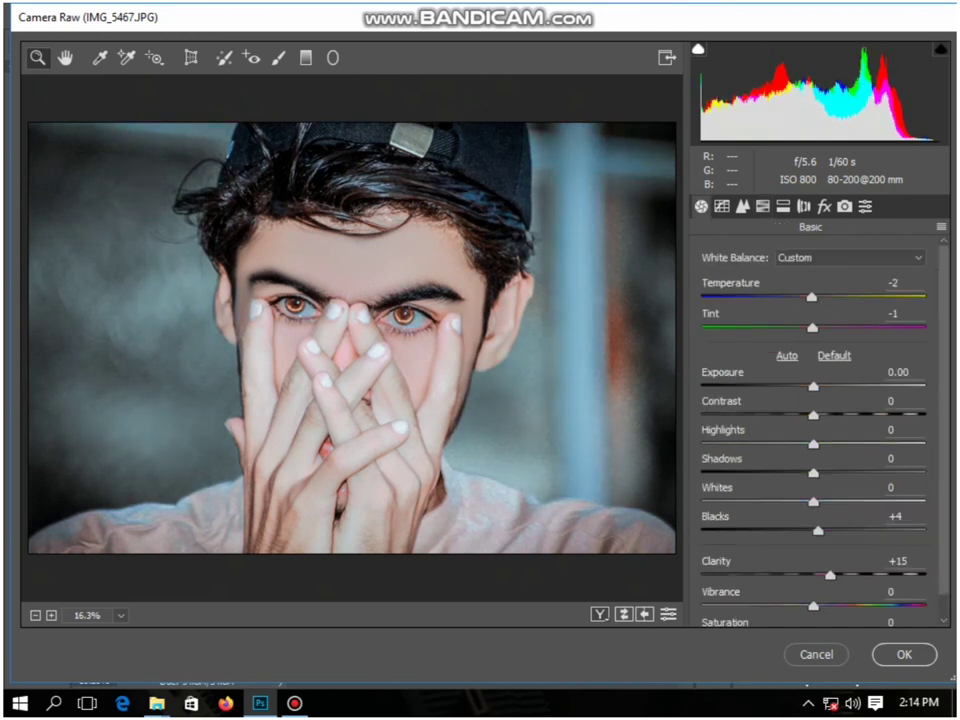
{"action": "key", "text": "ctrl+alt+7"}
{"action": "mouse_move", "coordinate": [812, 286]}
{"action": "left_mouse_down"}
{"action": "mouse_move", "coordinate": [795, 286]}
{"action": "mouse_move", "coordinate": [813, 286]}
{"action": "left_mouse_up"}
{"action": "key", "text": "shift+Down"}
{"action": "key", "text": "shift+Down"}
{"action": "key", "text": "shift+Down"}
{"action": "key", "text": "shift+Down"}
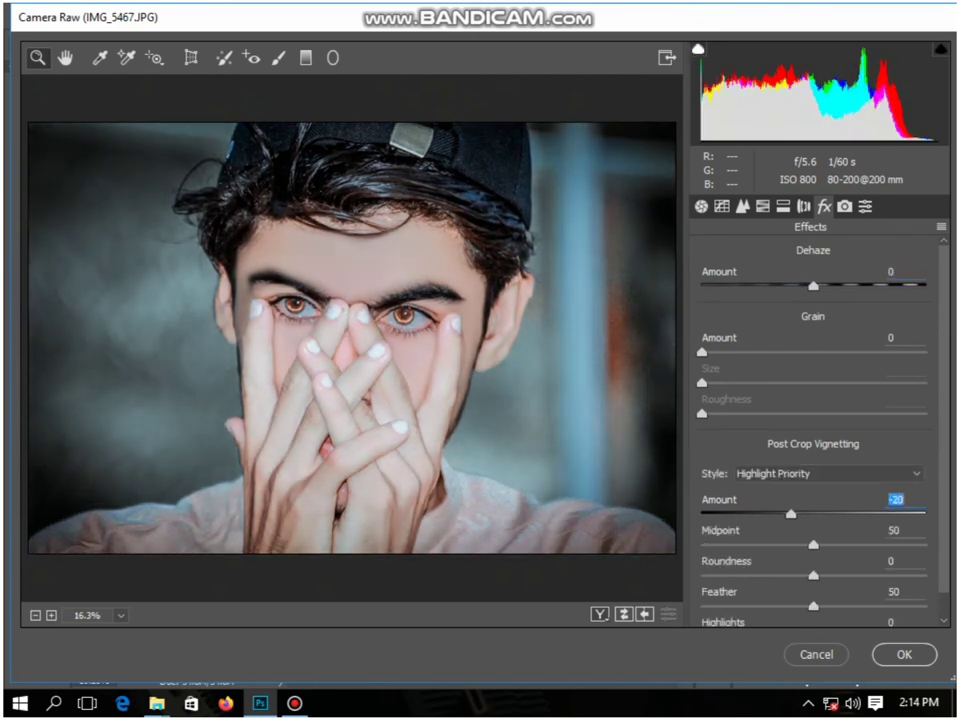
Step: Set the post-crop vignette's Roundness to -100
{"action": "key", "text": "Tab"}
{"action": "key", "text": "Tab"}
{"action": "key", "text": "shift+Down"}
{"action": "key", "text": "shift+Down"}
{"action": "key", "text": "shift+Down"}
{"action": "key", "text": "shift+Down"}
{"action": "key", "text": "shift+Down"}
{"action": "key", "text": "shift+Down"}
{"action": "key", "text": "shift+Down"}
{"action": "key", "text": "shift+Down"}
{"action": "key", "text": "shift+Down"}
{"action": "key", "text": "shift+Down"}
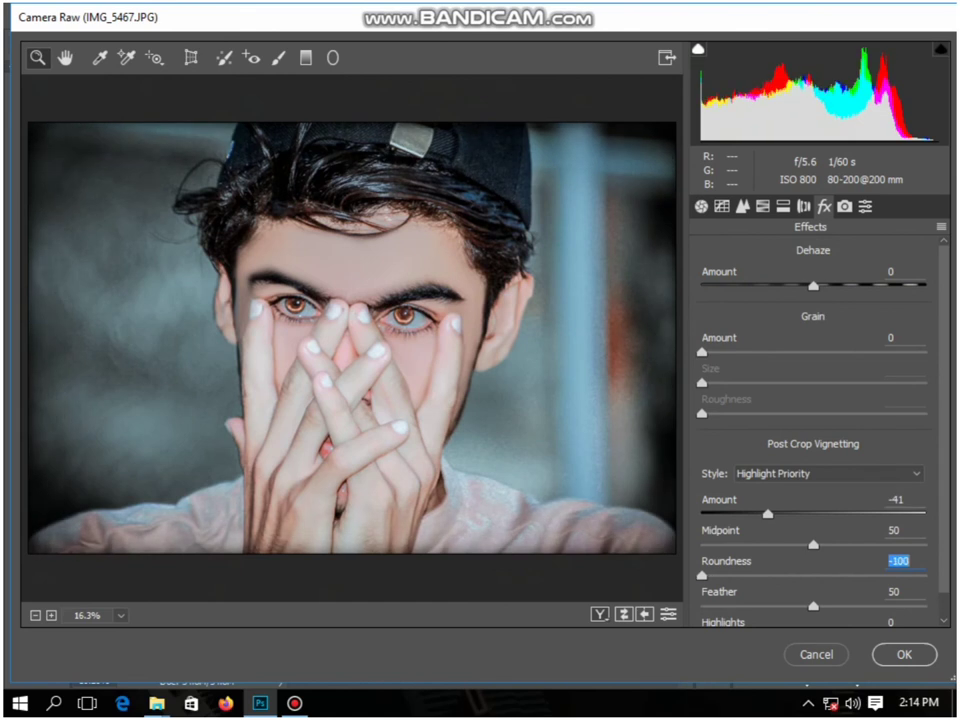
Step: Set the post-crop vignette's Midpoint to 61
{"action": "key", "text": "shift+Tab"}
{"action": "key", "text": "Up"}
{"action": "key", "text": "Up"}
{"action": "key", "text": "Up"}
{"action": "key", "text": "Up"}
{"action": "key", "text": "Up"}
{"action": "key", "text": "Up"}
{"action": "key", "text": "Up"}
{"action": "key", "text": "Up"}
{"action": "key", "text": "Up"}
{"action": "key", "text": "Up"}
{"action": "key", "text": "Up"}
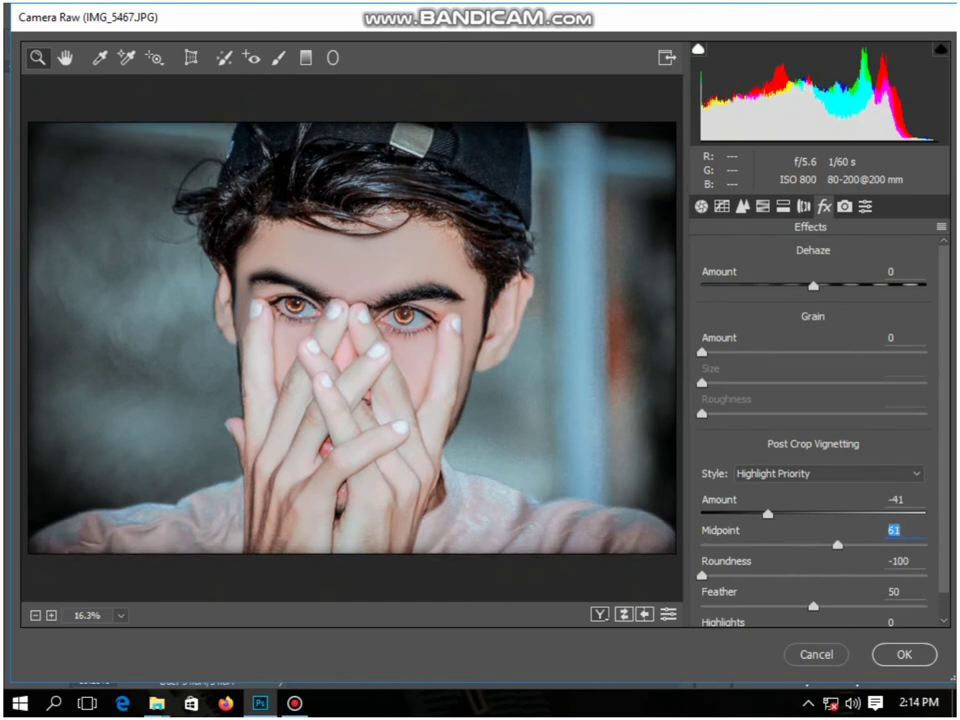
Step: Harden the vignette's edge by reducing its Feather to 1
{"action": "key", "text": "Tab"}
{"action": "key", "text": "Tab"}
{"action": "key", "text": "shift+Down"}
{"action": "key", "text": "shift+Down"}
{"action": "key", "text": "shift+Down"}
{"action": "key", "text": "shift+Down"}
{"action": "key", "text": "shift+Down"}
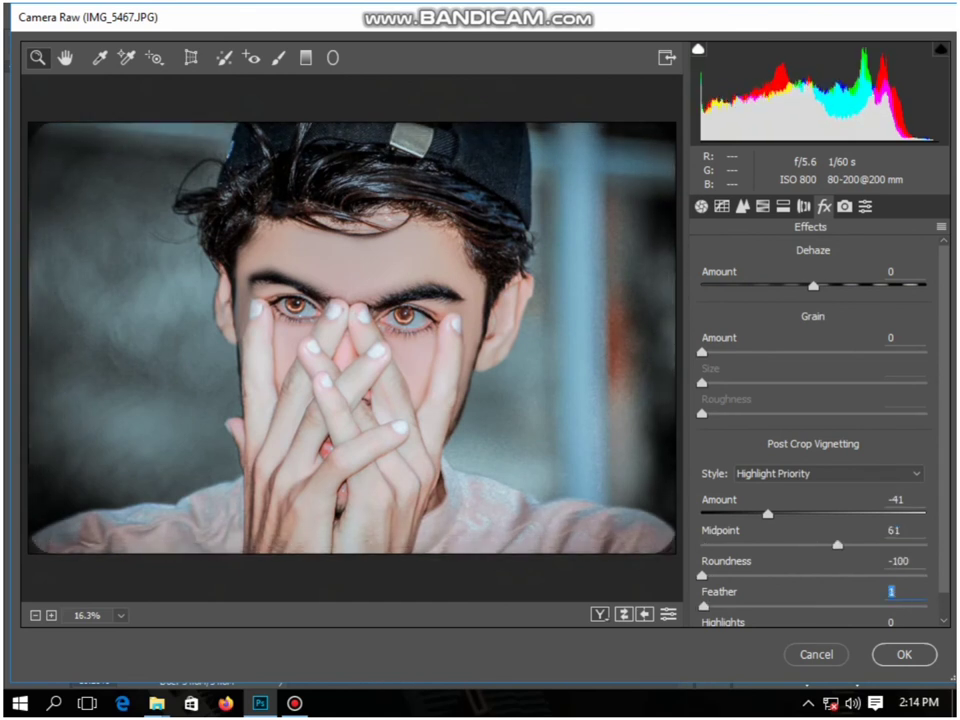
Step: Set the Luminance noise reduction to 5 and apply the Camera Raw adjustments to Layer 0
{"action": "left_click", "coordinate": [701, 206]}
{"action": "left_click", "coordinate": [743, 206]}
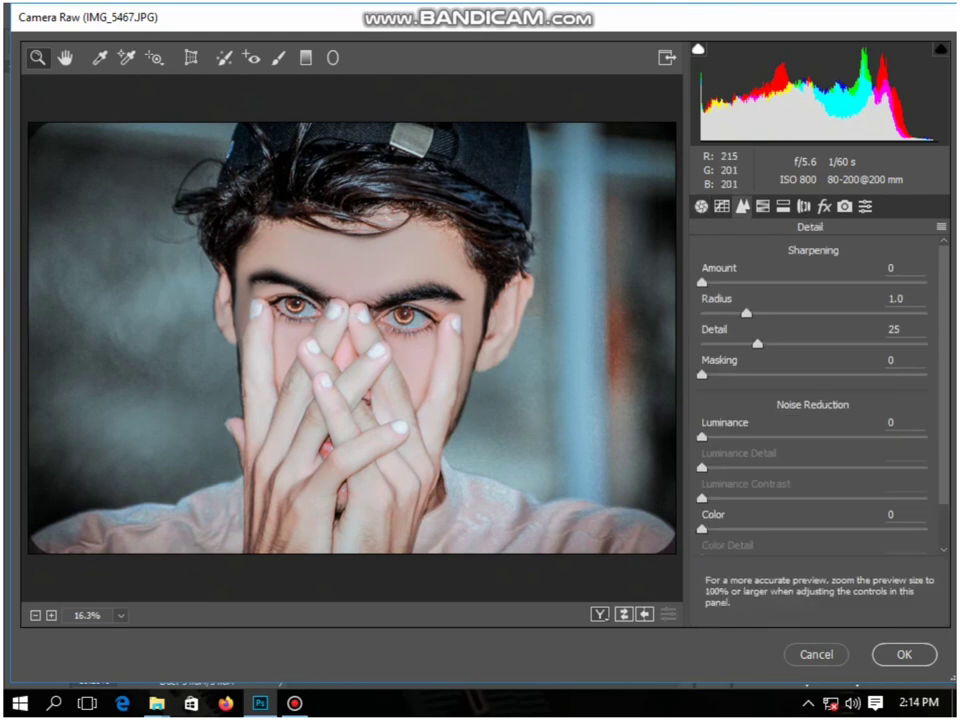
{"action": "left_click", "coordinate": [450, 359]}
{"action": "left_click_drag", "start_coordinate": [702, 437], "coordinate": [713, 437]}
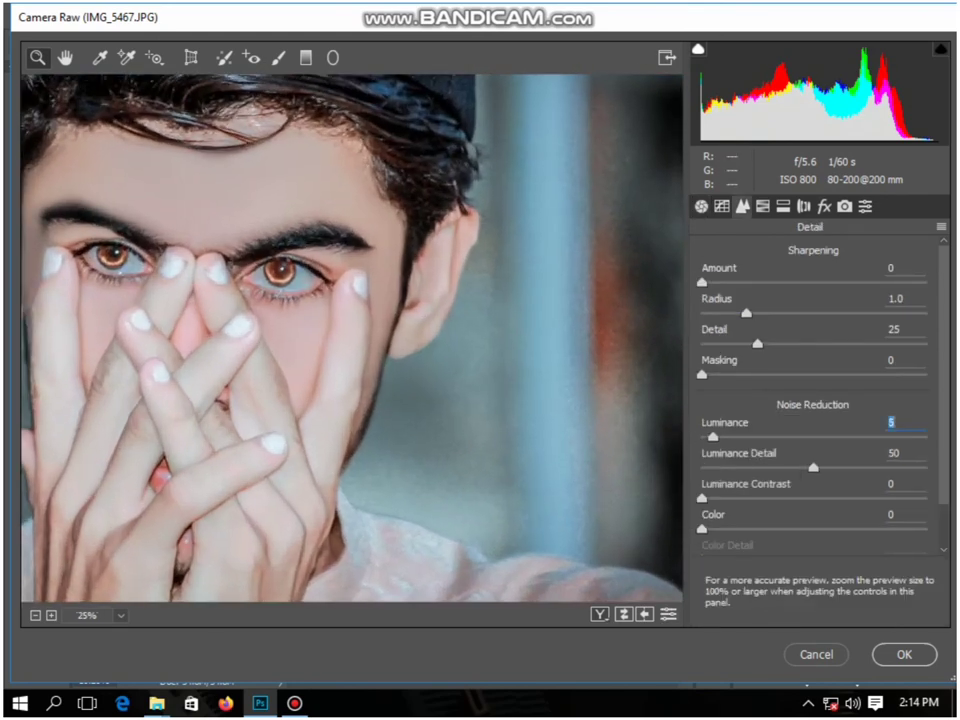
{"action": "key", "text": "Return"}
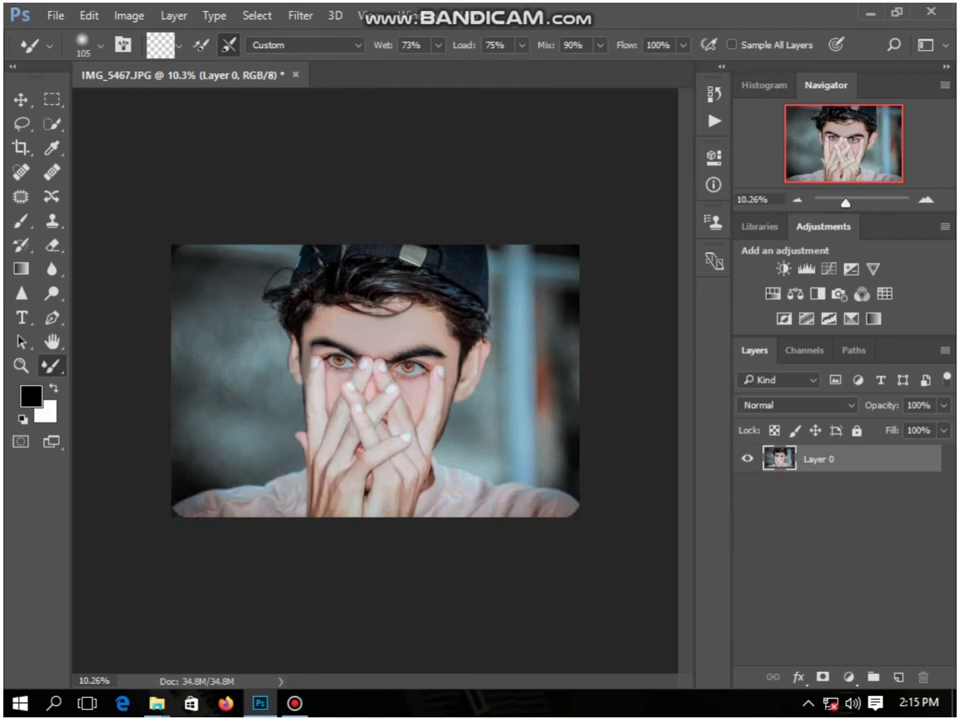
Step: Examine the graded portrait close up and as a whole, including the face, background and vignetted corners
{"action": "scroll", "coordinate": [364, 386], "scroll_direction": "down", "scroll_amount": 4}
{"action": "scroll", "coordinate": [364, 386], "scroll_direction": "up", "scroll_amount": 16}
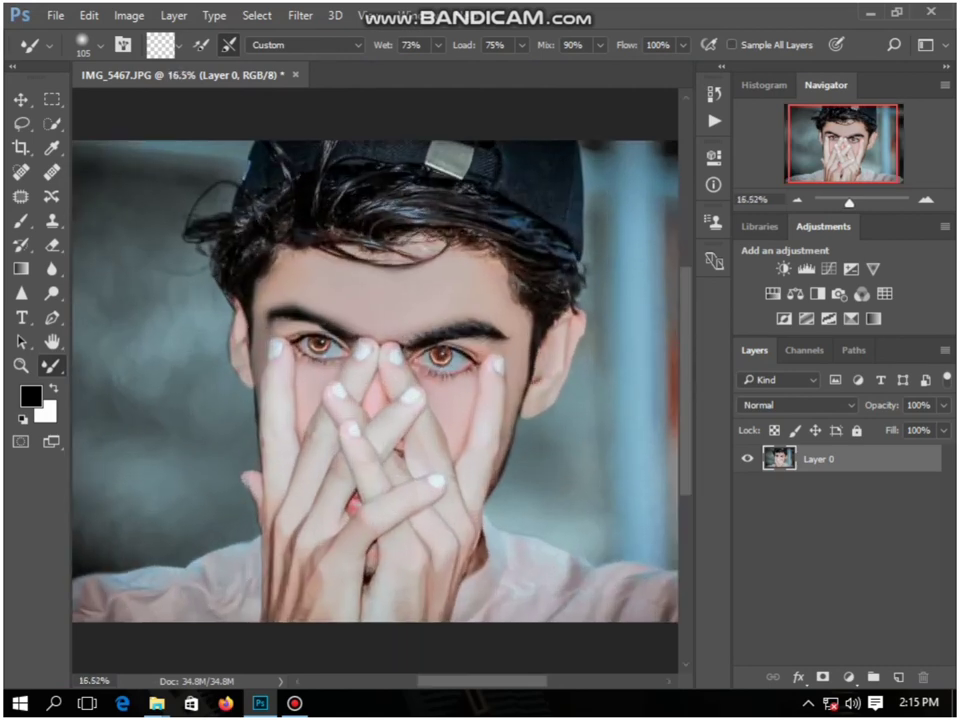
{"action": "scroll", "coordinate": [377, 390], "scroll_direction": "up", "scroll_amount": 1}
{"action": "scroll", "coordinate": [377, 390], "scroll_direction": "down", "scroll_amount": 4}
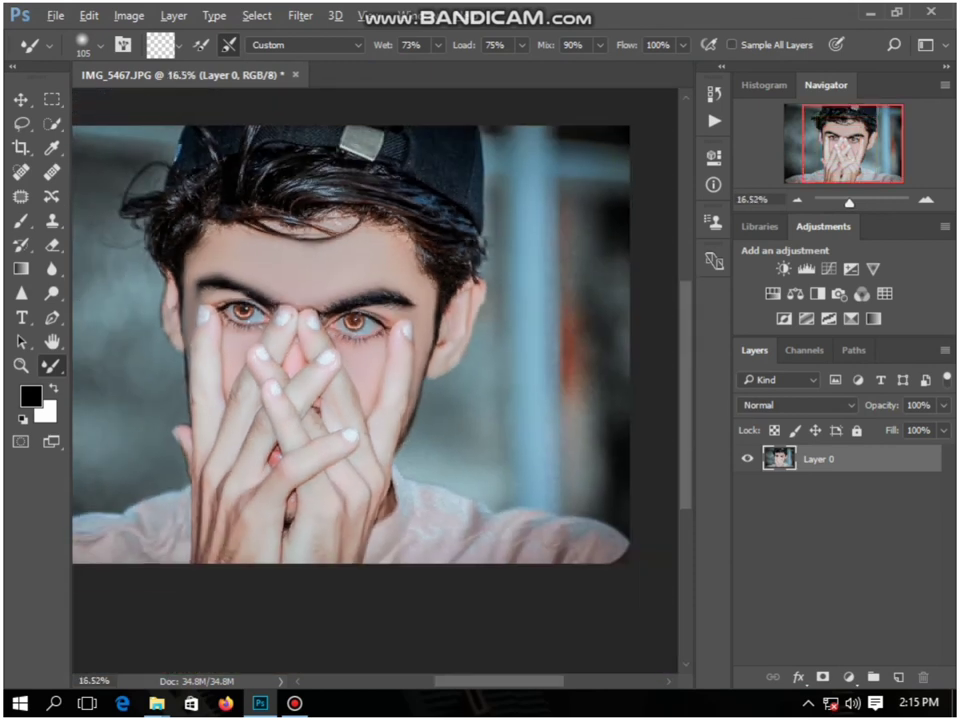
{"action": "scroll", "coordinate": [377, 390], "scroll_direction": "up", "scroll_amount": 1}
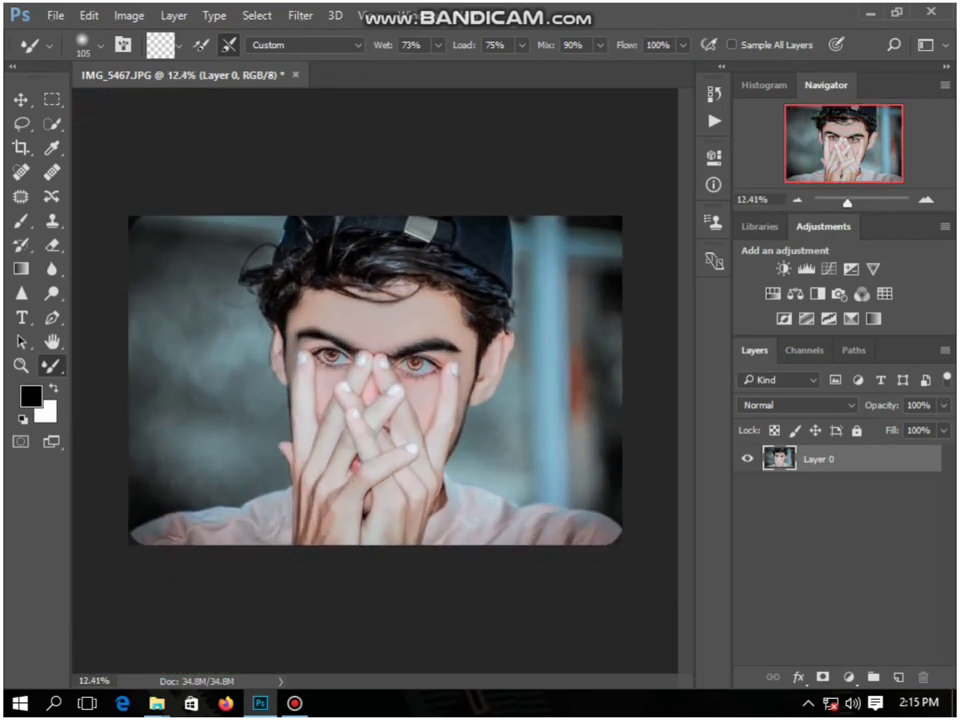
{"action": "left_click", "coordinate": [294, 704]}
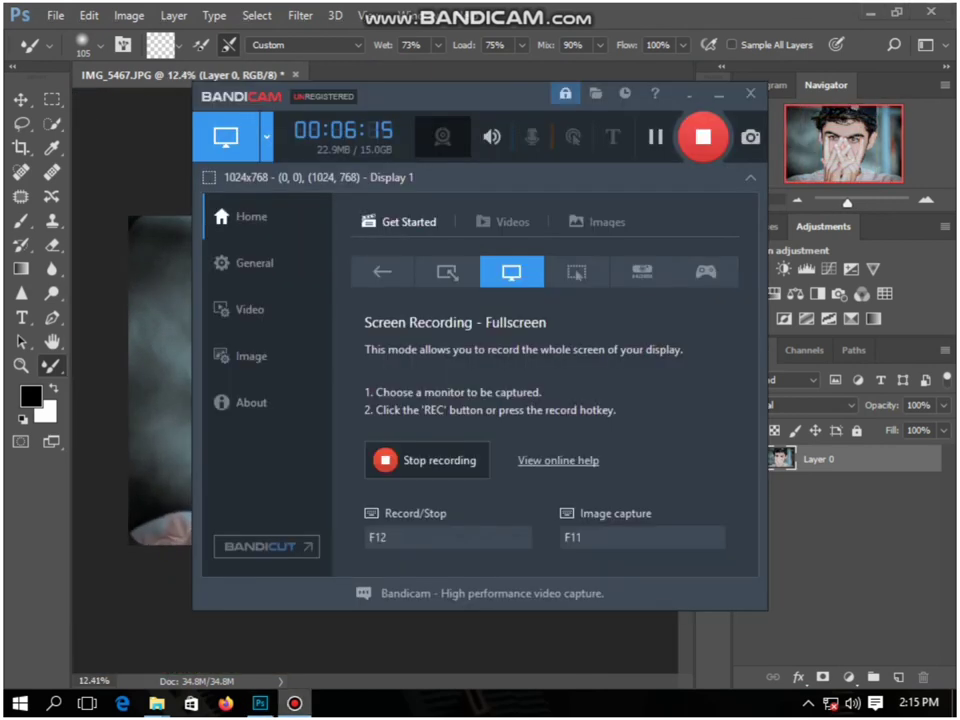